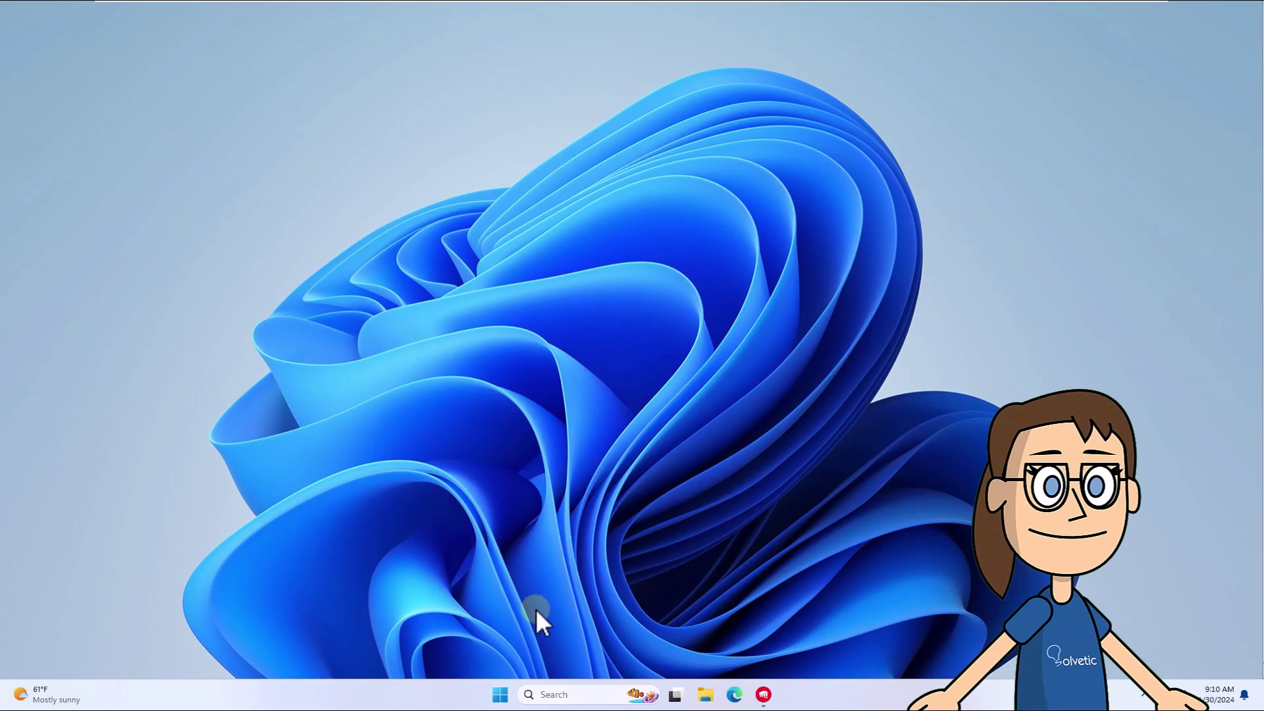
Review the Insider Preview build installing on the Windows Update page, then close Settings.
{"action": "left_click", "coordinate": [501, 695]}
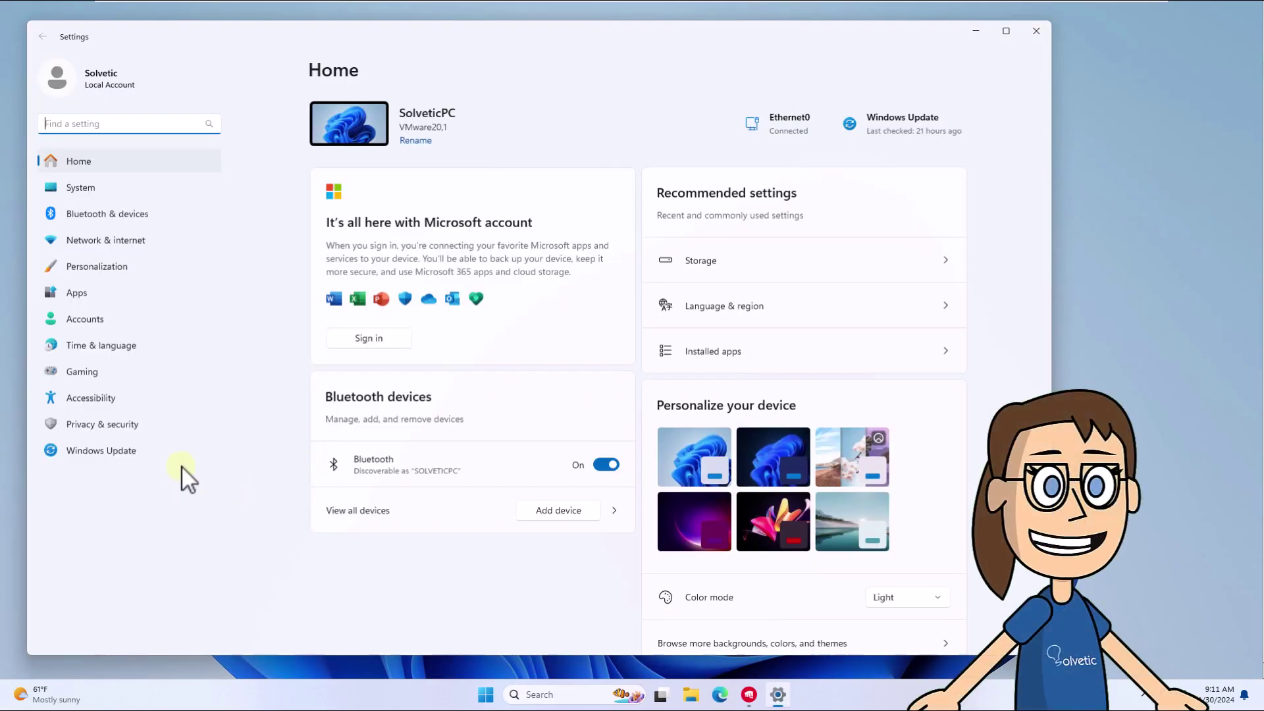
{"action": "left_click", "coordinate": [181, 456]}
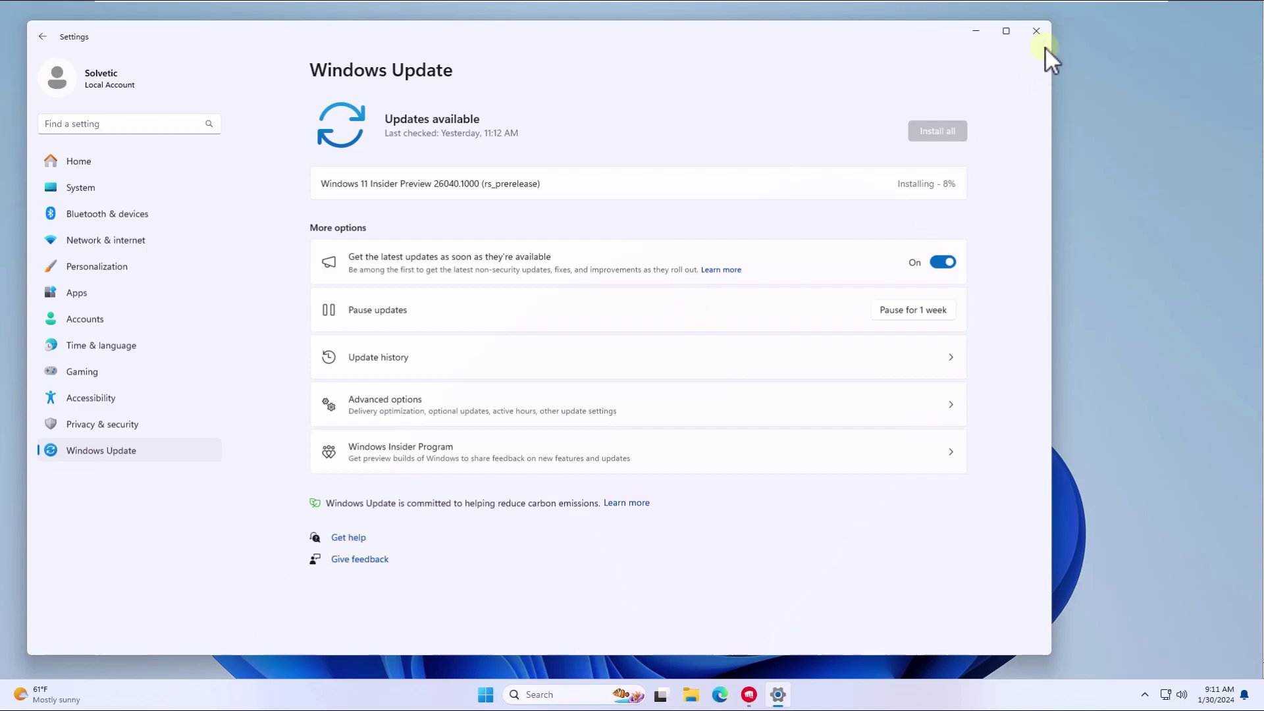
{"action": "left_click", "coordinate": [1038, 31]}
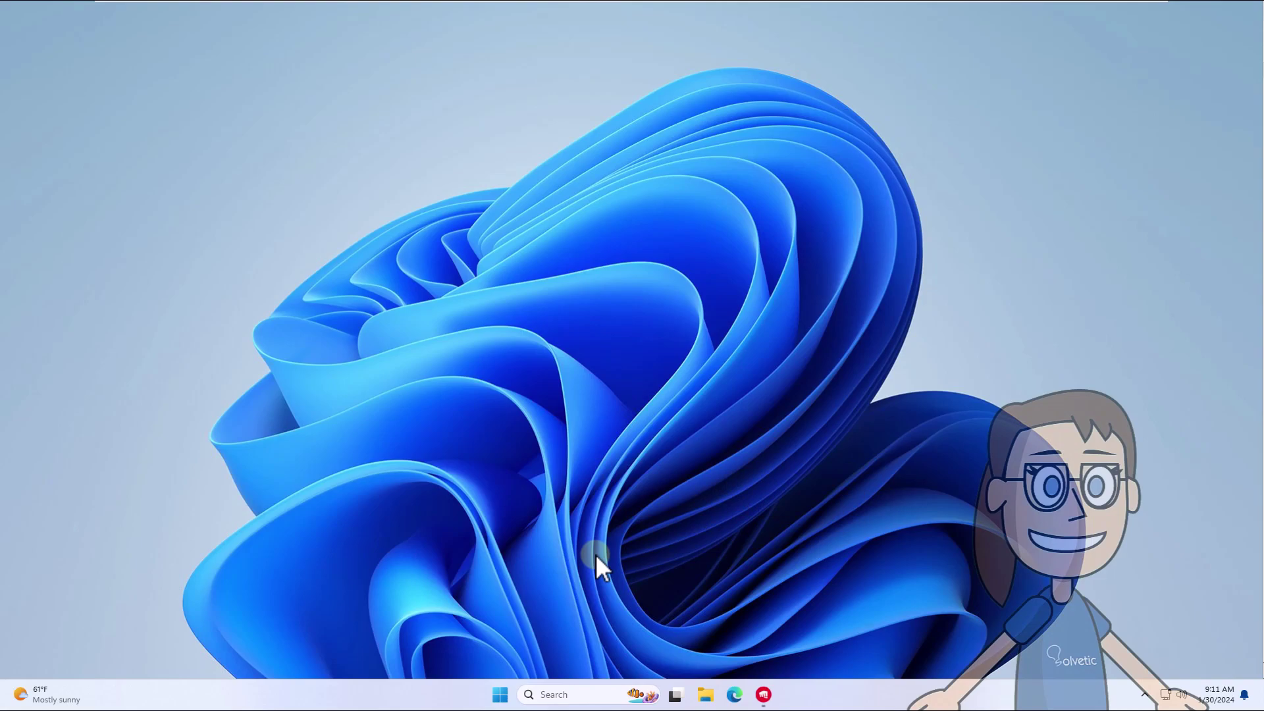
Search for and launch the Services console, focusing its service list.
{"action": "left_click", "coordinate": [590, 695]}
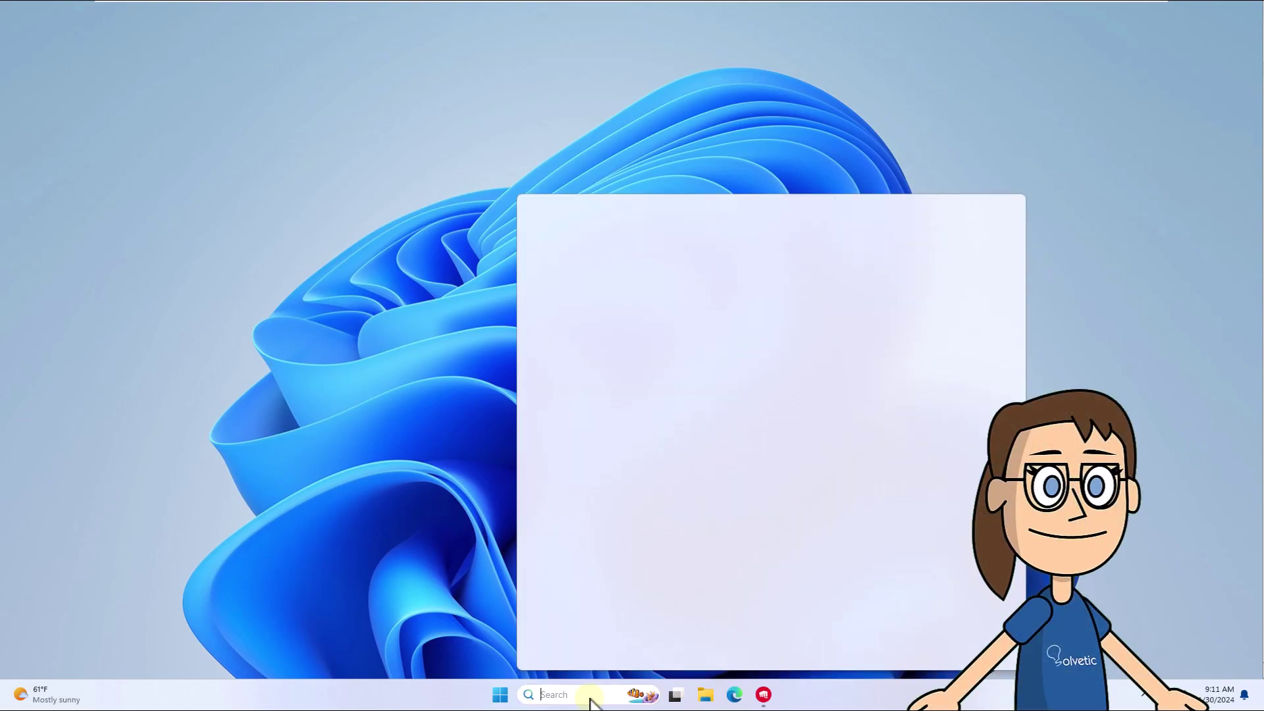
{"action": "type", "text": "services"}
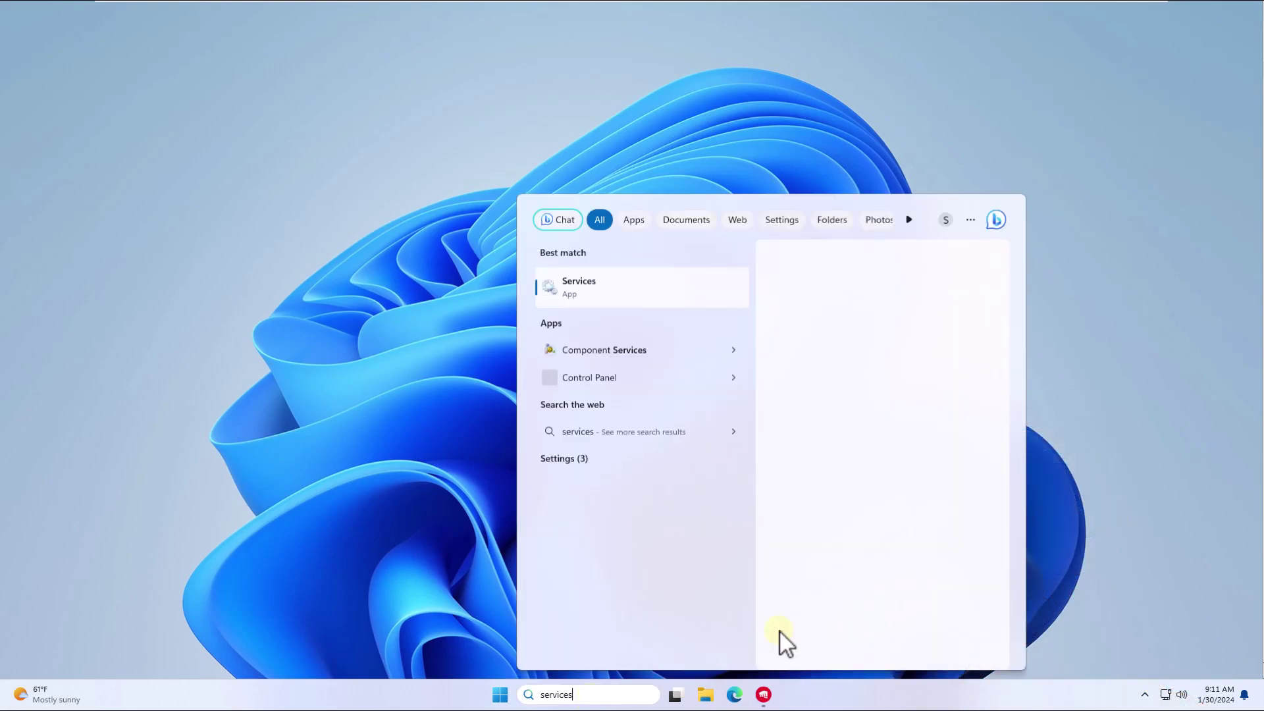
{"action": "left_click", "coordinate": [666, 288]}
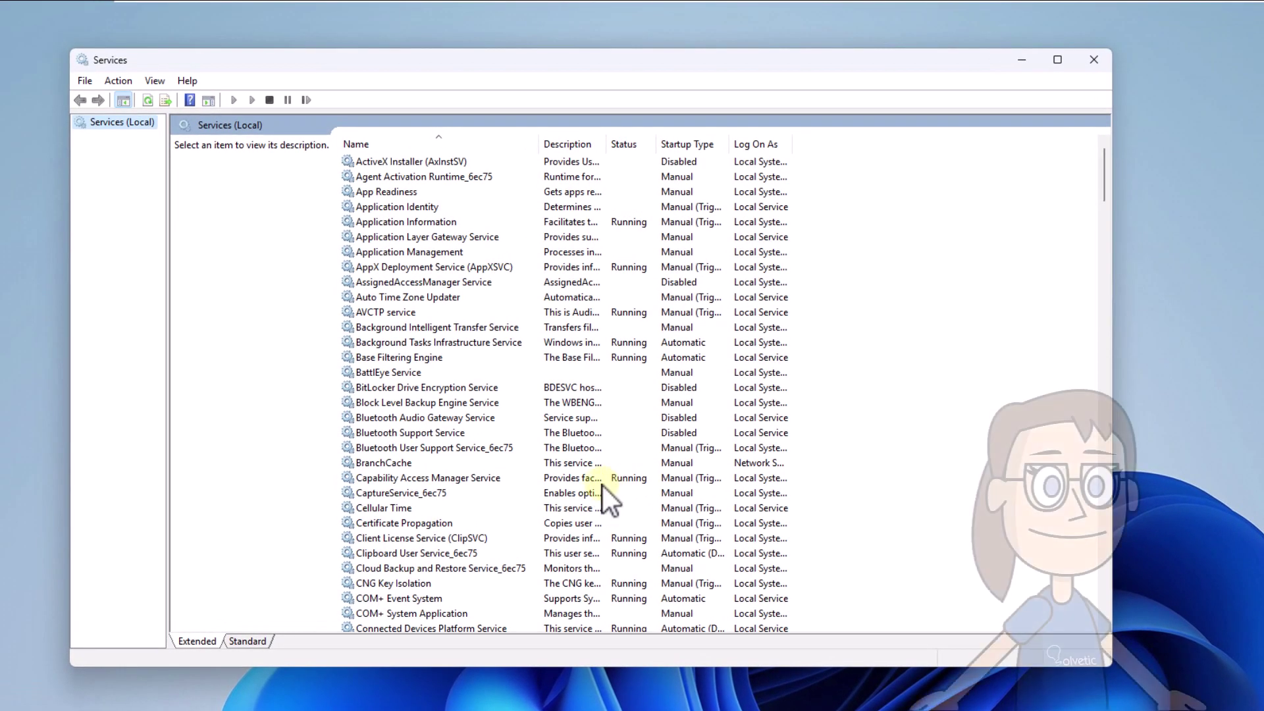
{"action": "left_click", "coordinate": [494, 418]}
{"action": "type", "text": "v"}
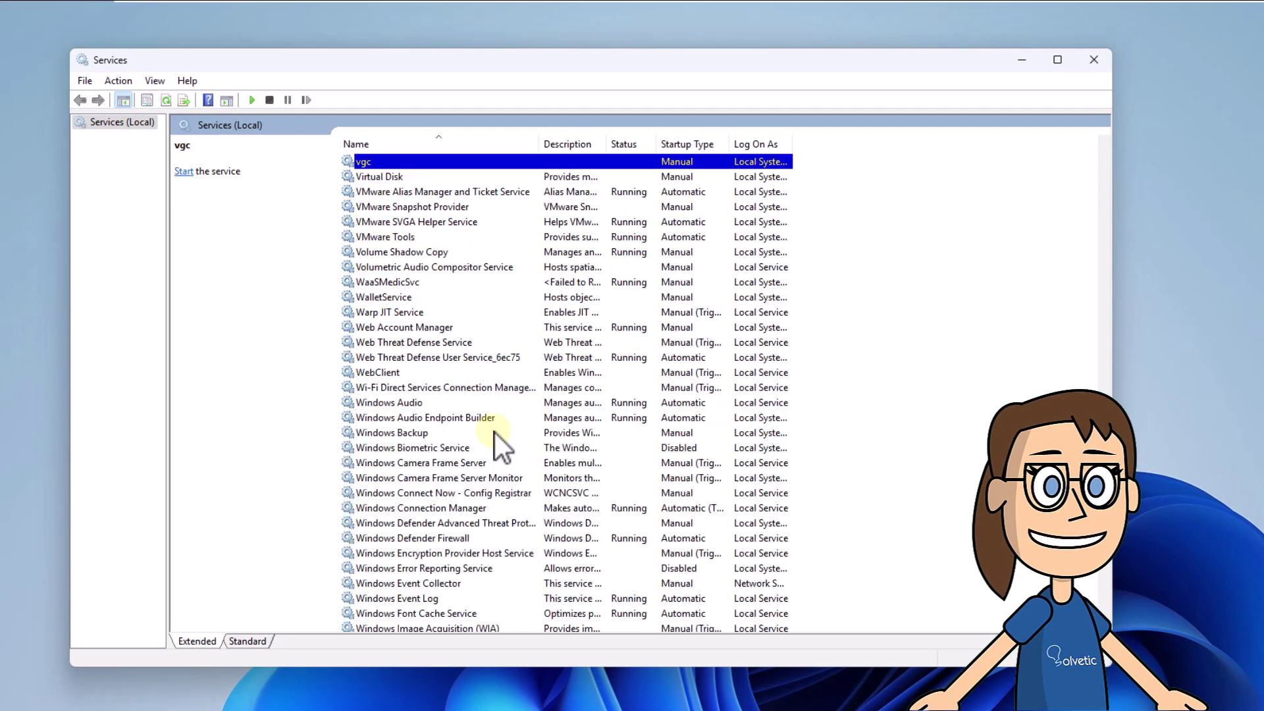
{"action": "scroll", "coordinate": [495, 433], "scroll_direction": "up", "scroll_amount": 1}
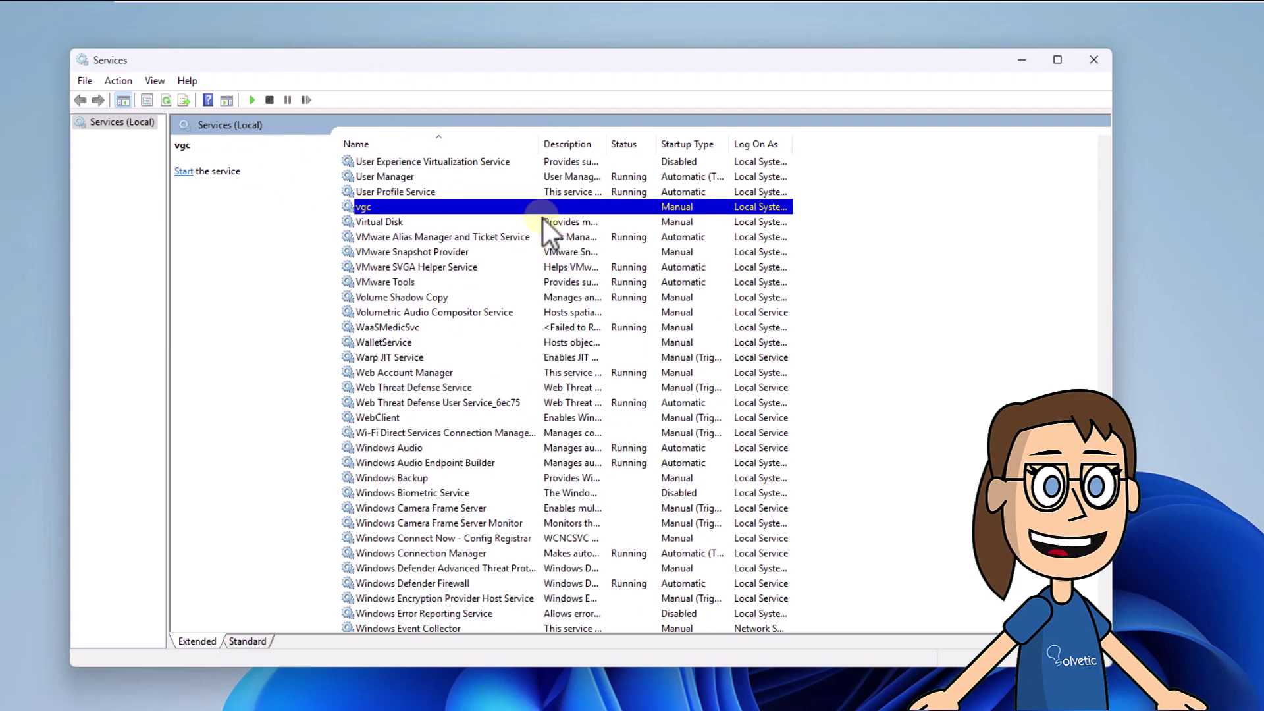
In vgc properties, set Startup type to Automatic and try starting the service.
{"action": "double_click", "coordinate": [480, 208]}
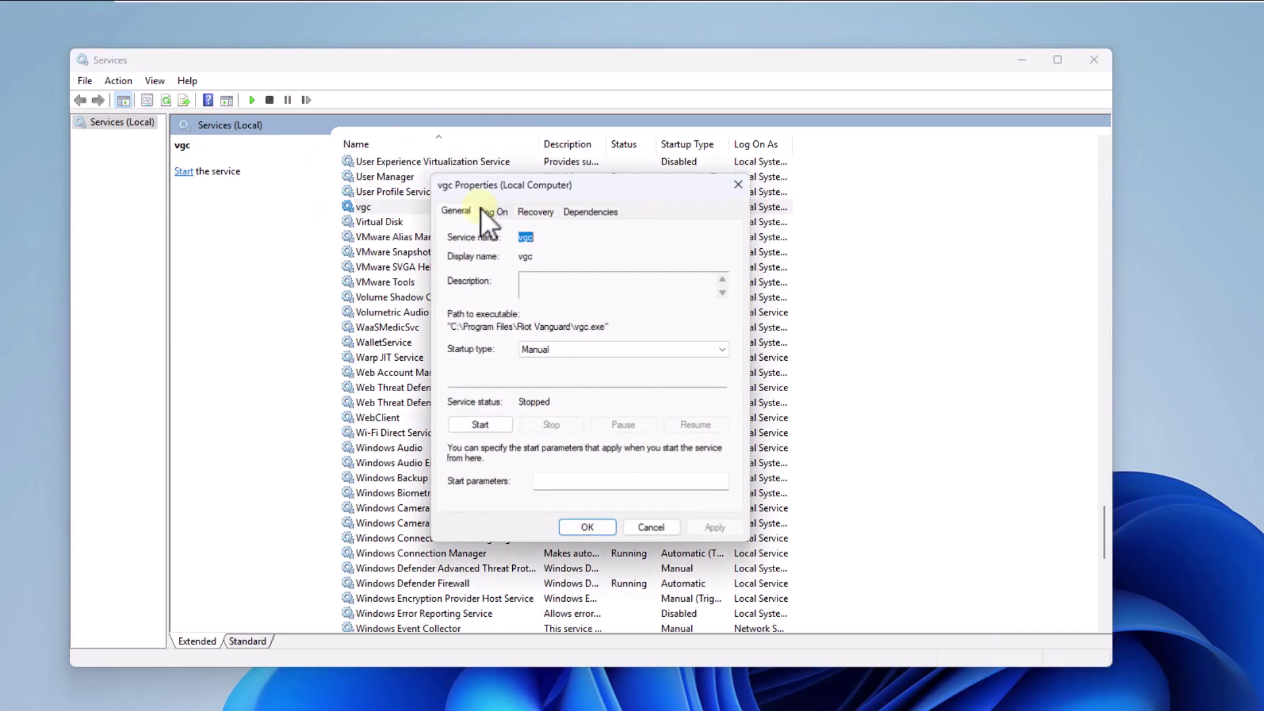
{"action": "left_click", "coordinate": [607, 348]}
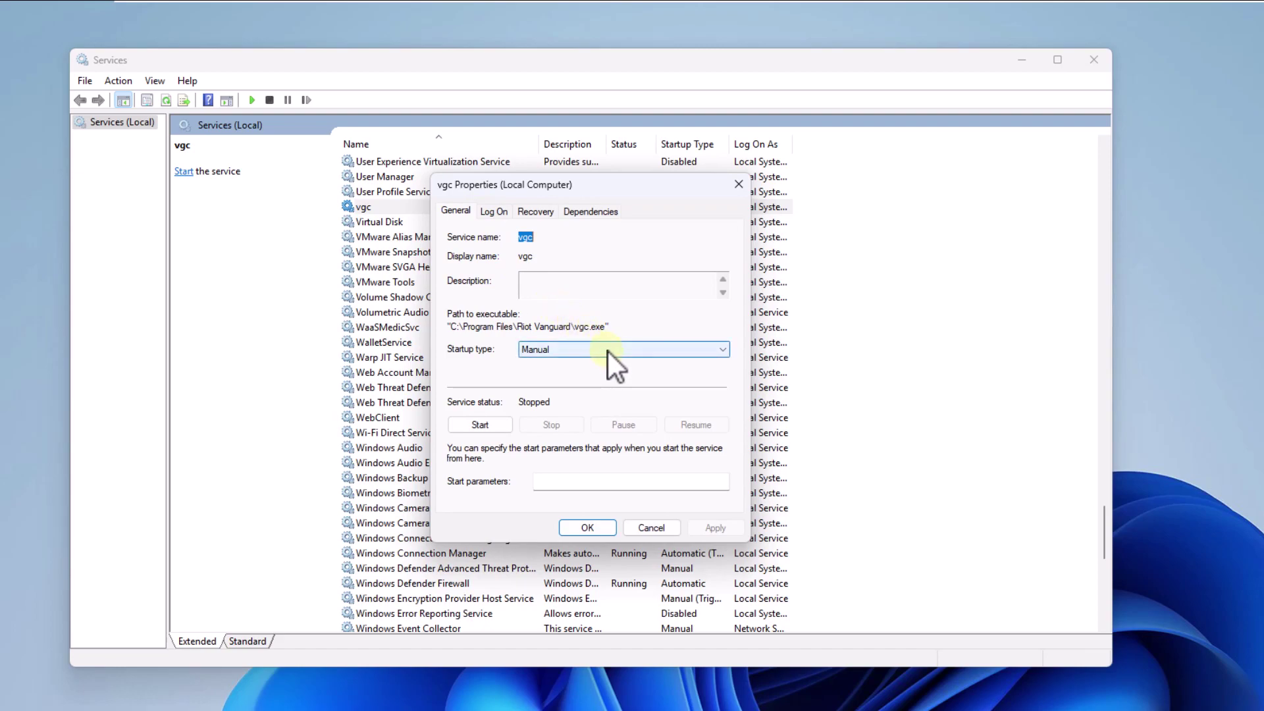
{"action": "left_click", "coordinate": [610, 362]}
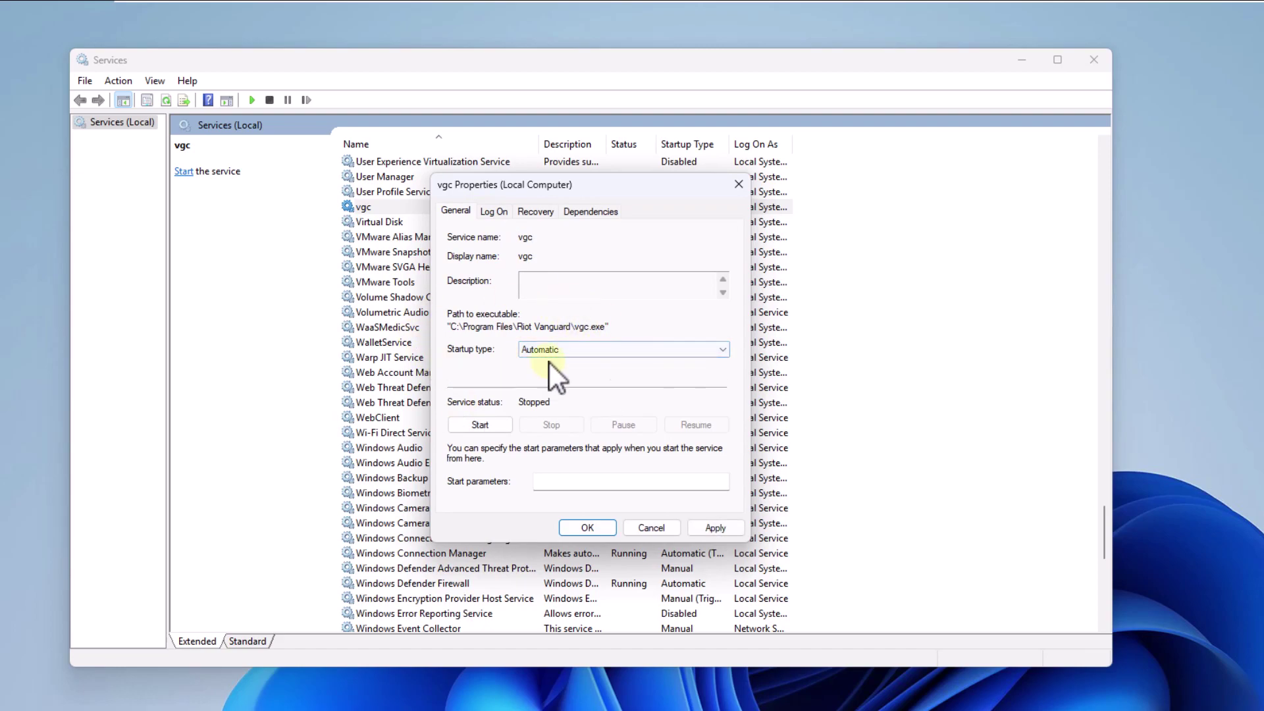
{"action": "left_click", "coordinate": [480, 425]}
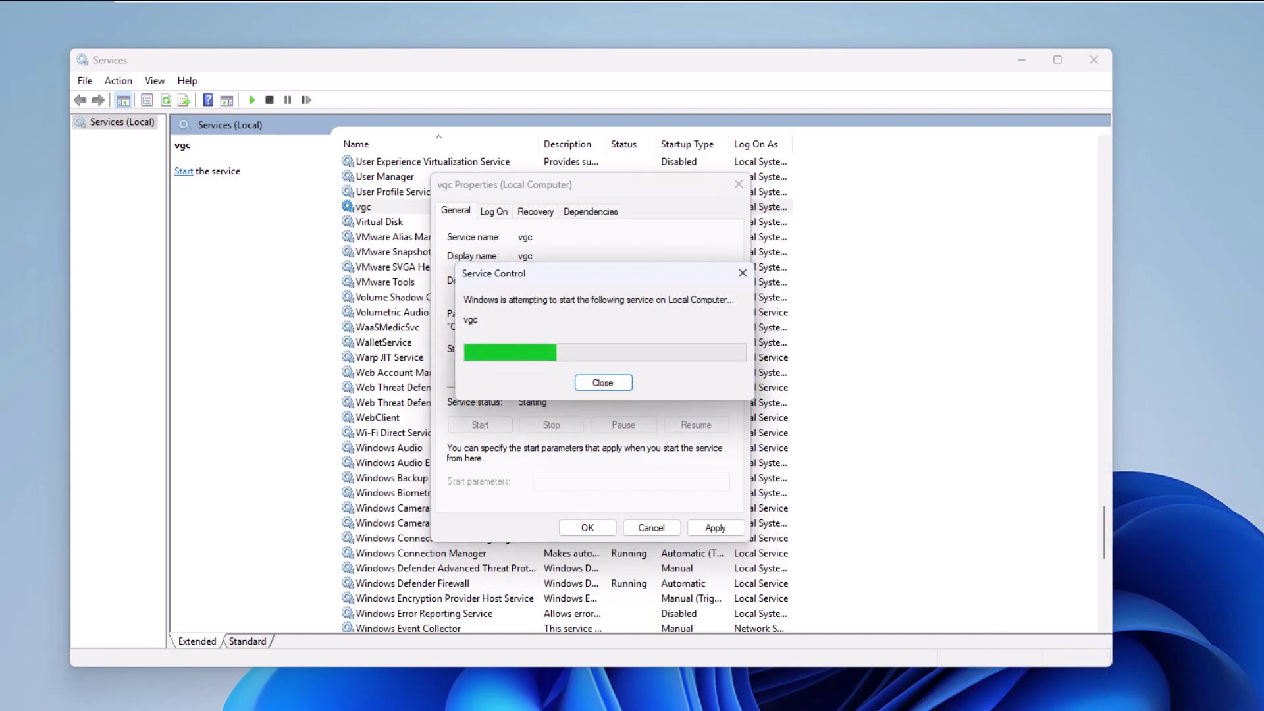
Apply and confirm the vgc Automatic startup setting, then close Services.
{"action": "left_click", "coordinate": [717, 527]}
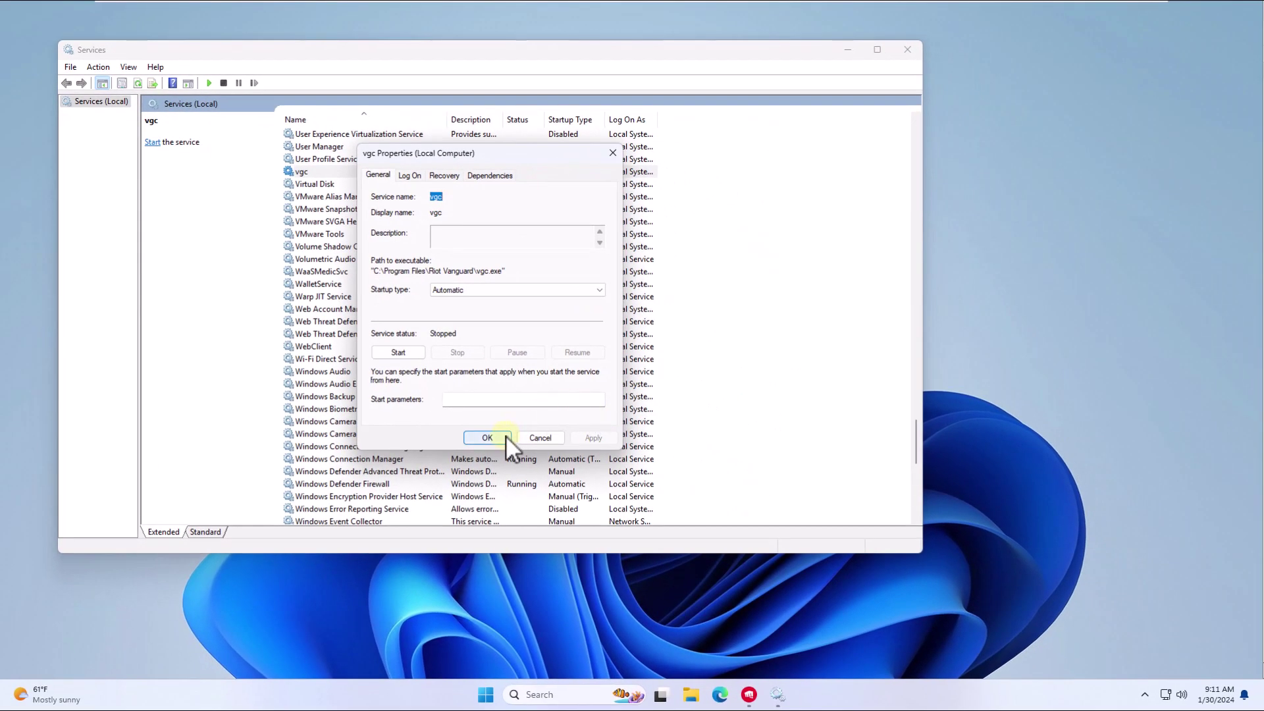
{"action": "left_click", "coordinate": [494, 438]}
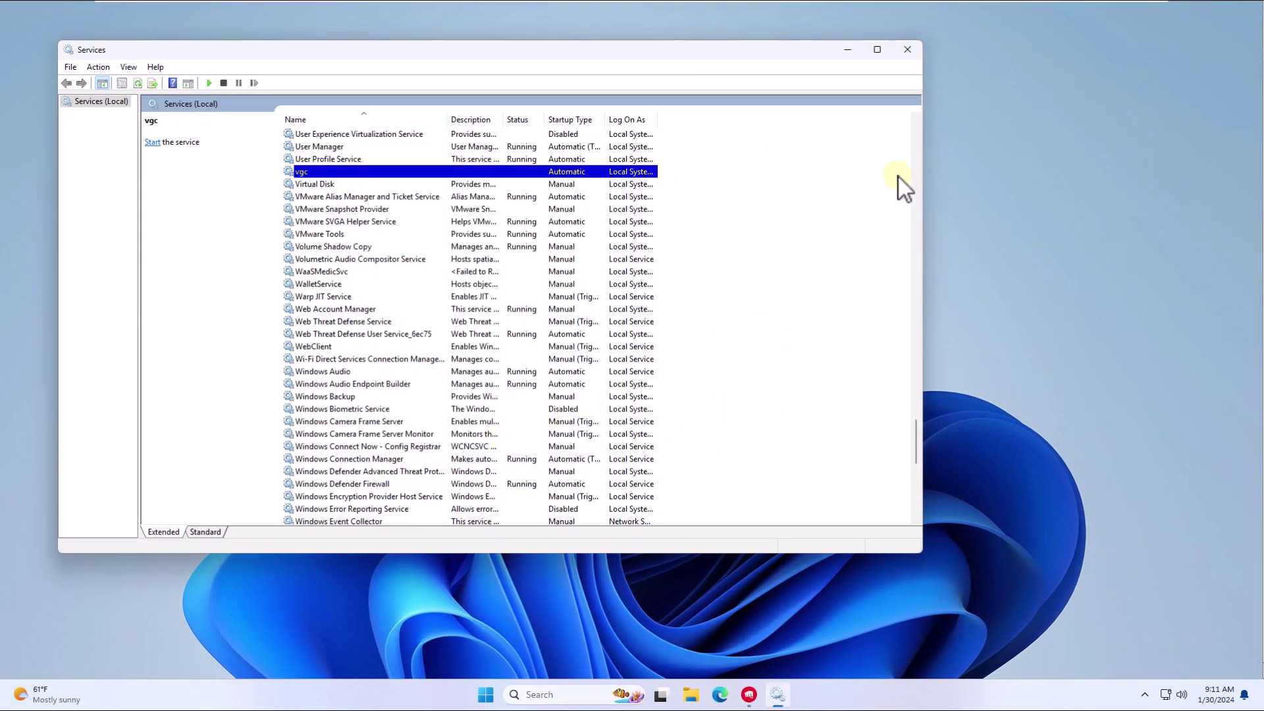
{"action": "left_click", "coordinate": [907, 50]}
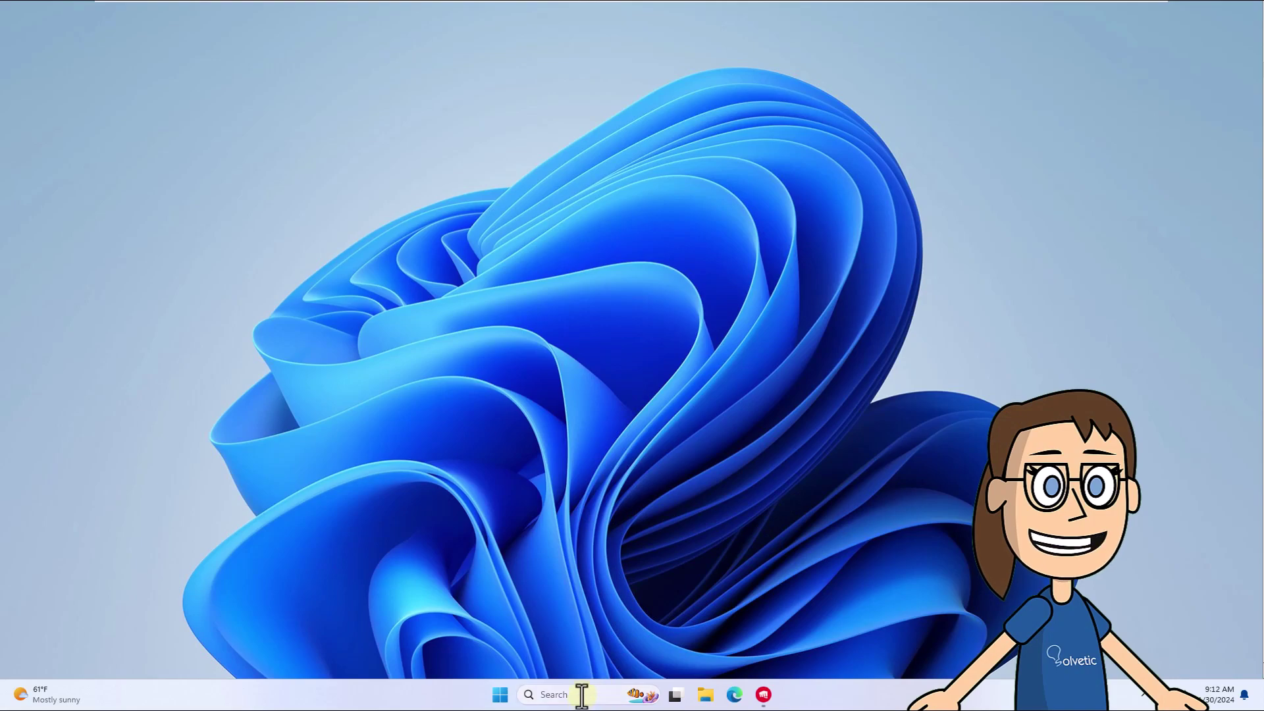
Search 'cmd' and run Command Prompt as administrator, approving the UAC prompt.
{"action": "left_click", "coordinate": [583, 695]}
{"action": "type", "text": "cmd"}
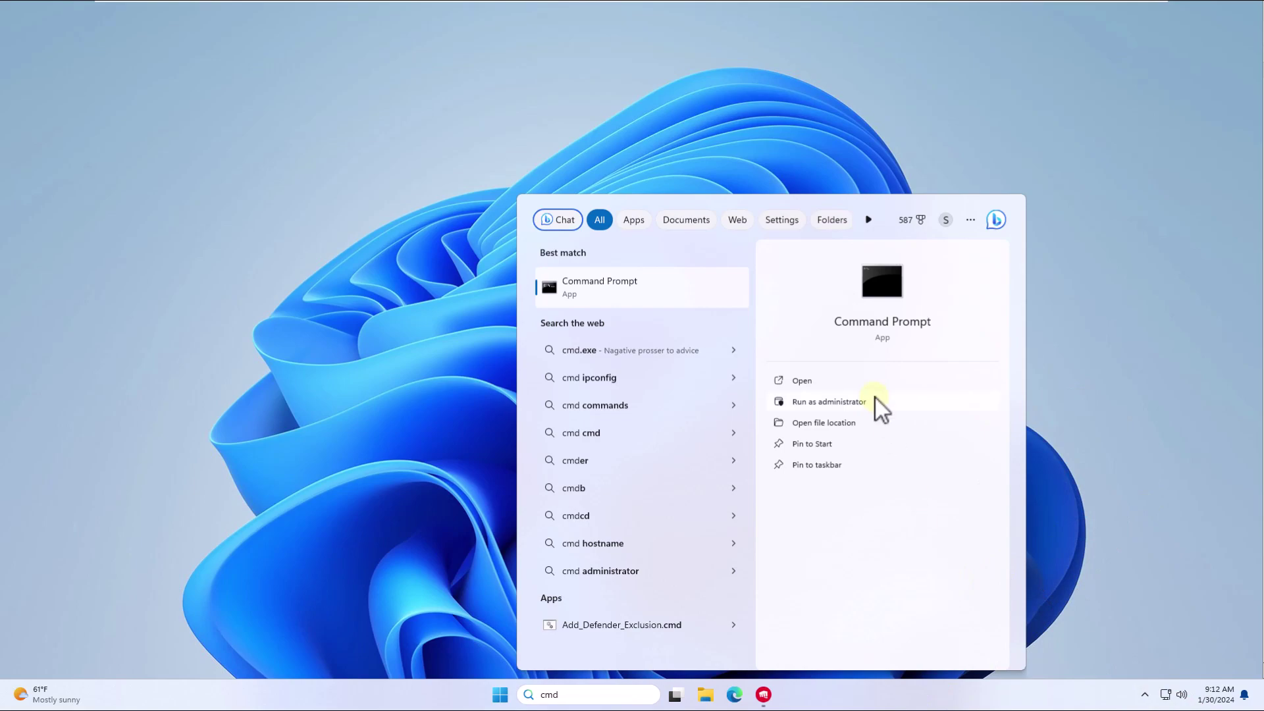
{"action": "left_click", "coordinate": [877, 402]}
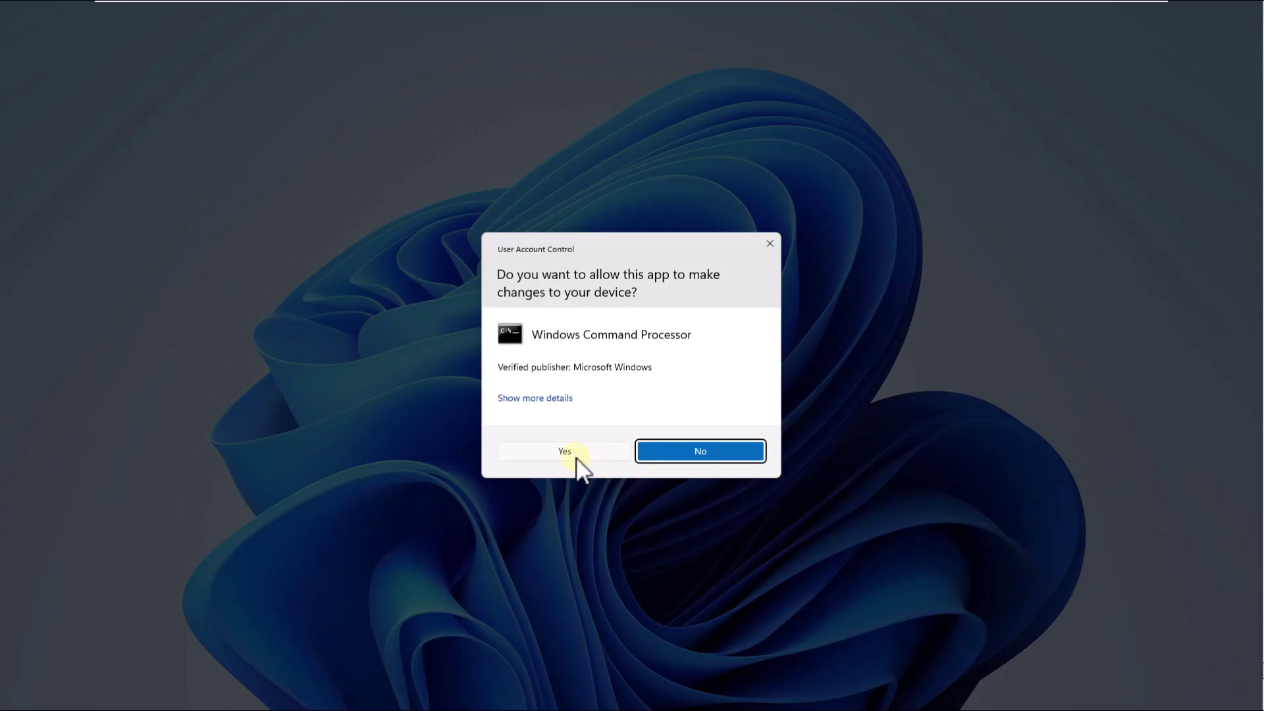
{"action": "left_click", "coordinate": [565, 452]}
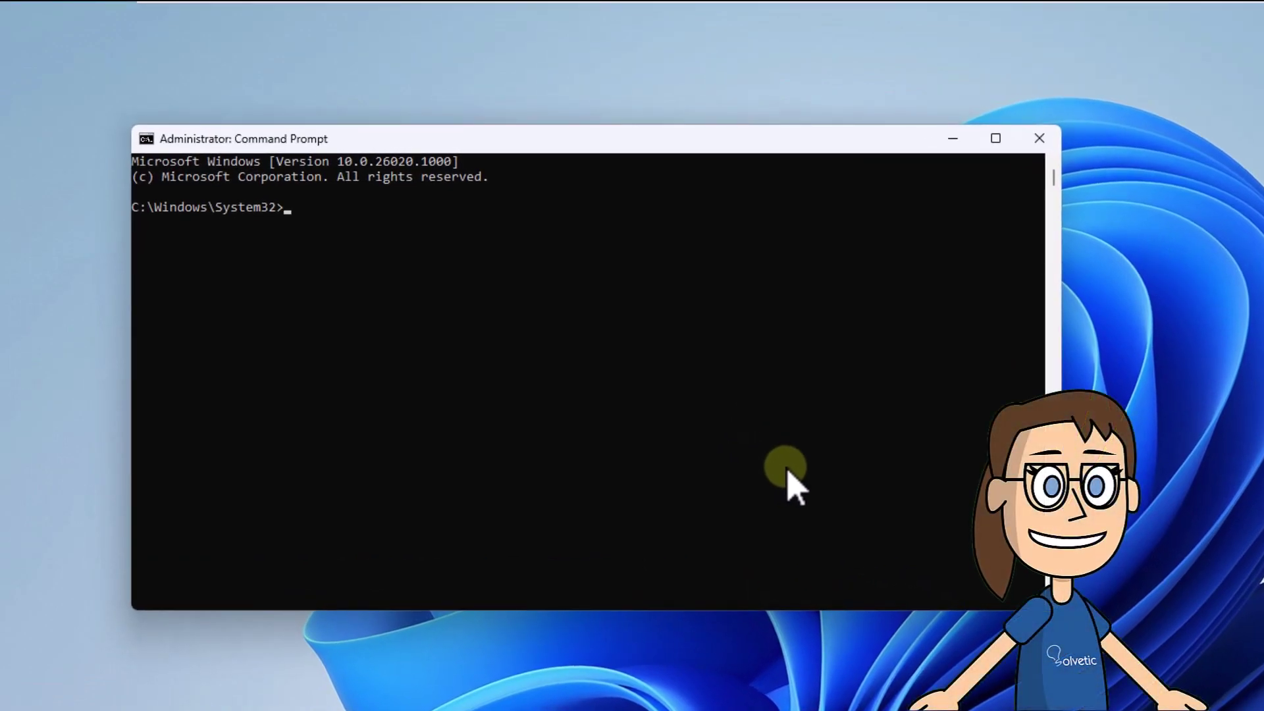
{"action": "type", "text": "ipconfi"}
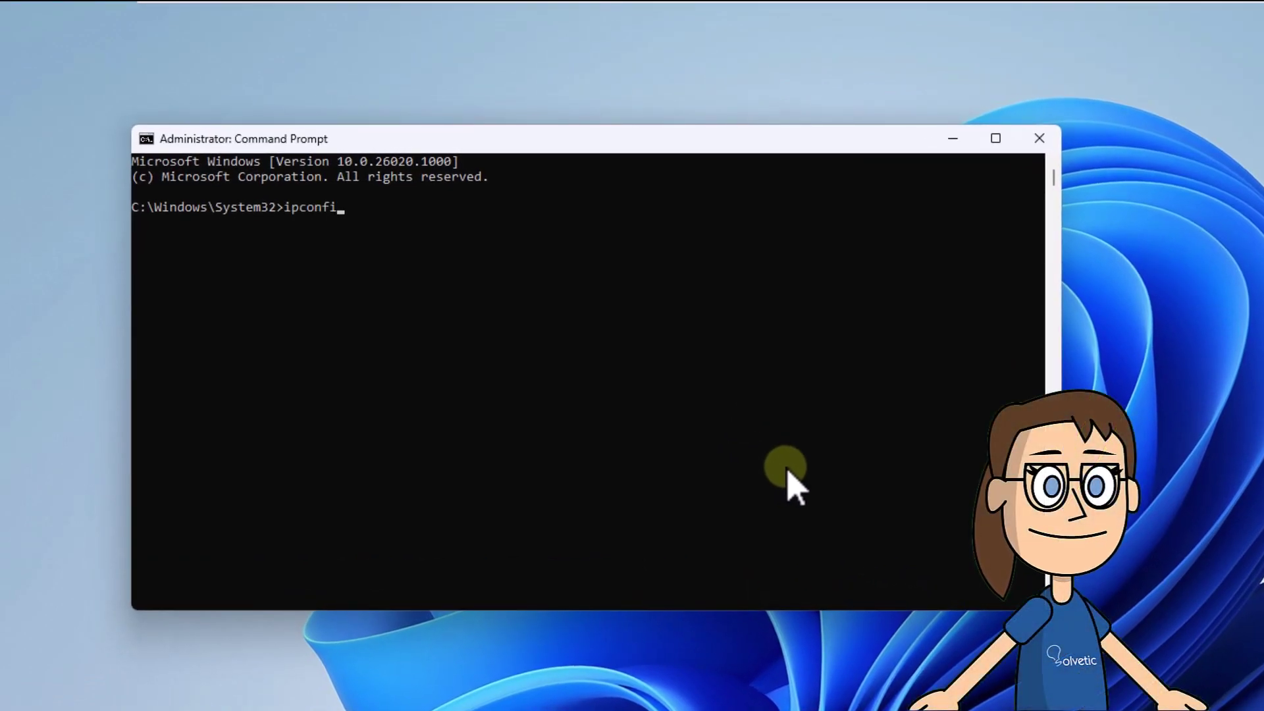
{"action": "type", "text": "g /f"}
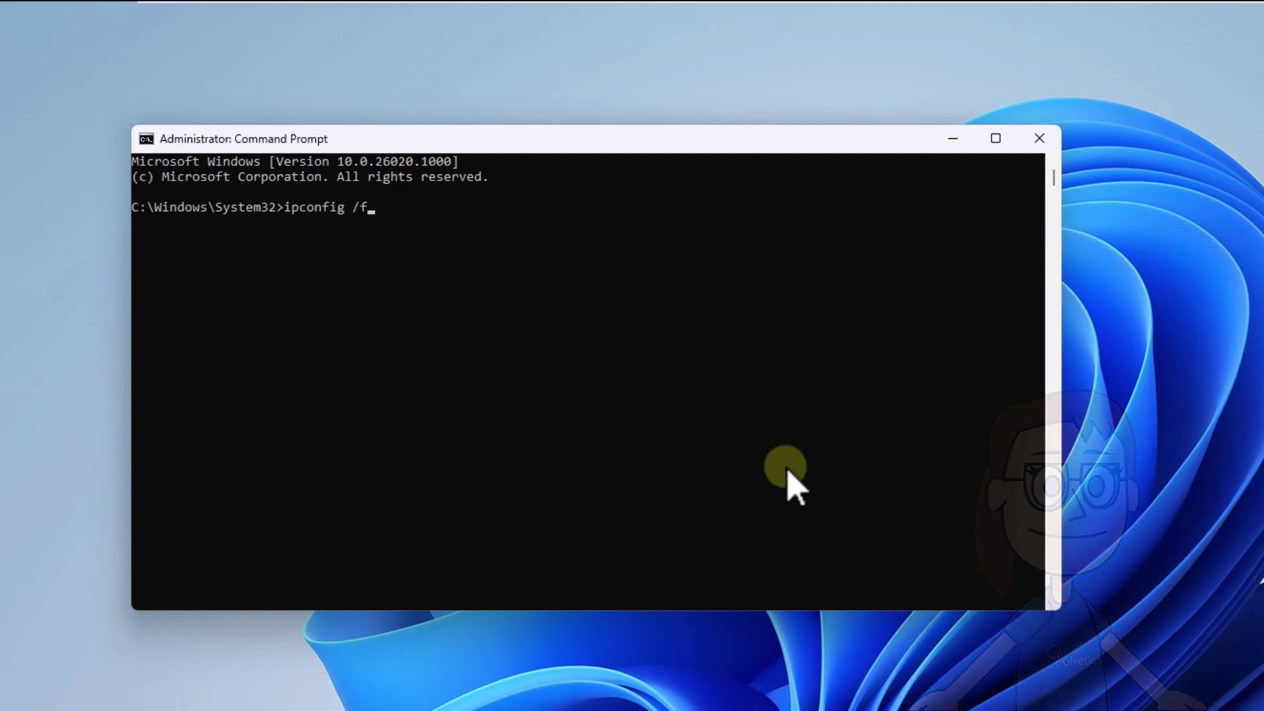
{"action": "type", "text": "lushdns"}
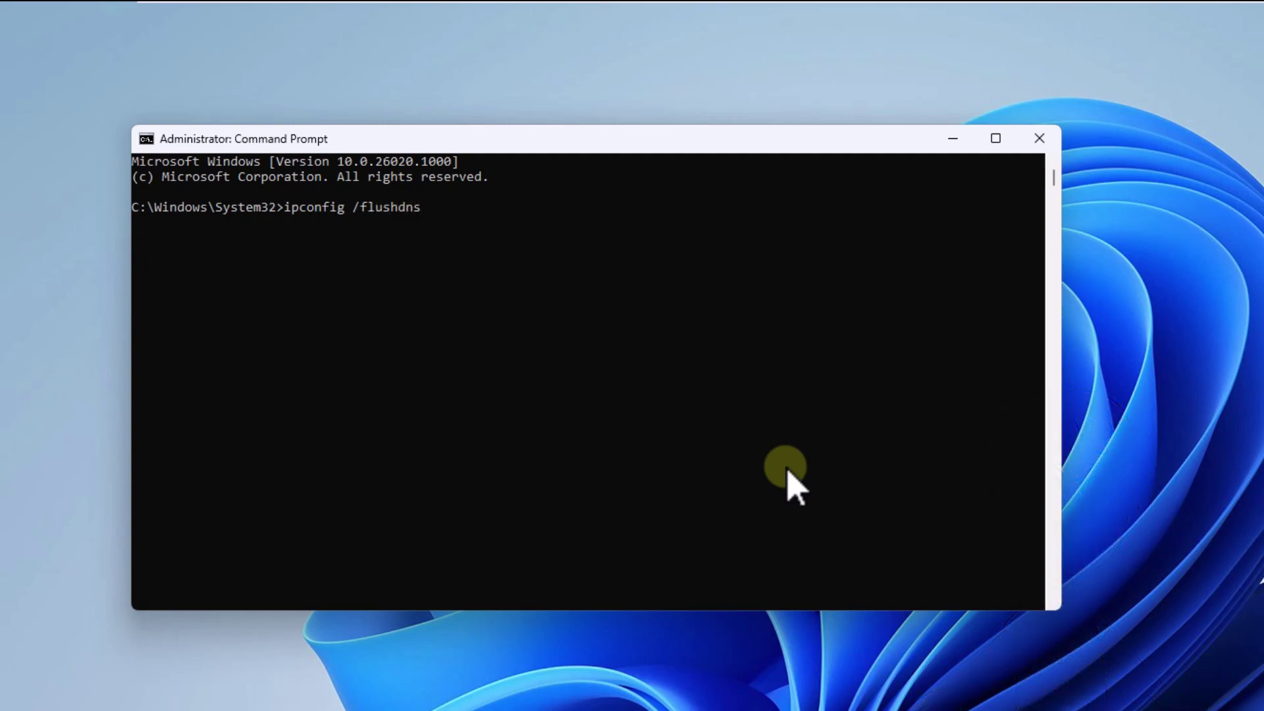
Run ipconfig /flushdns, then cls, then exit to close Command Prompt.
{"action": "key", "text": "Return"}
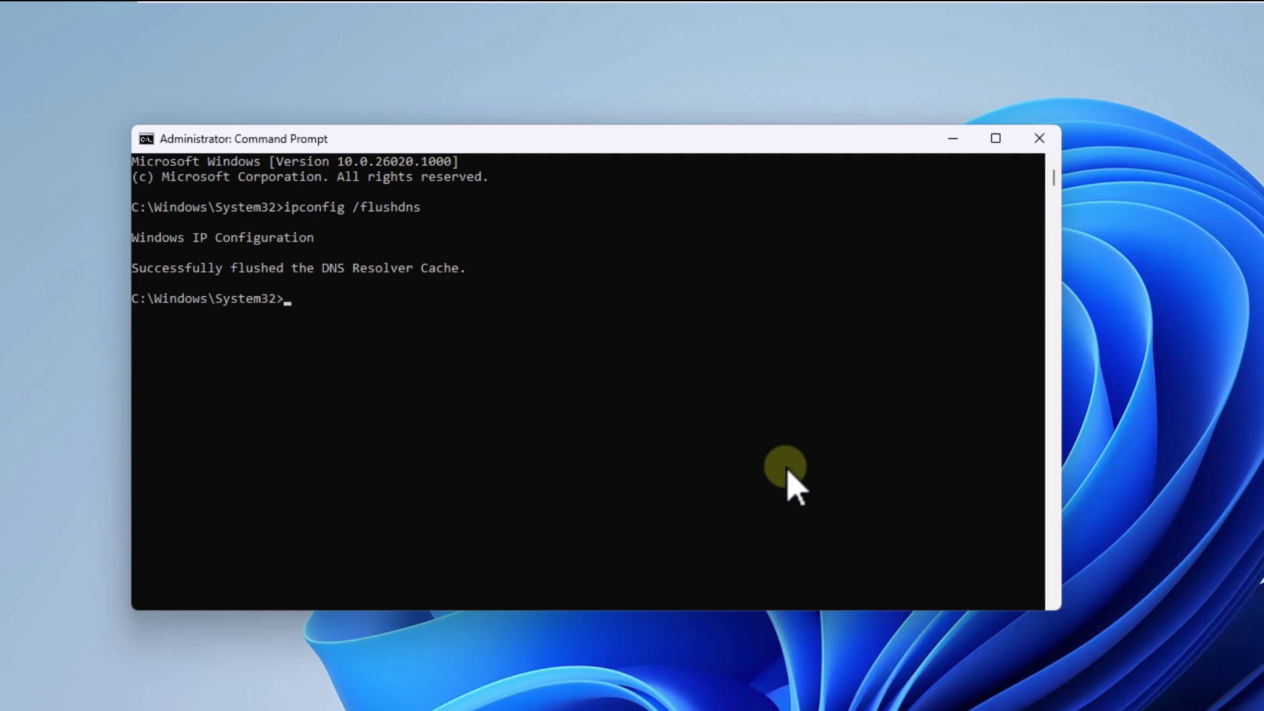
{"action": "type", "text": "cls"}
{"action": "key", "text": "Return"}
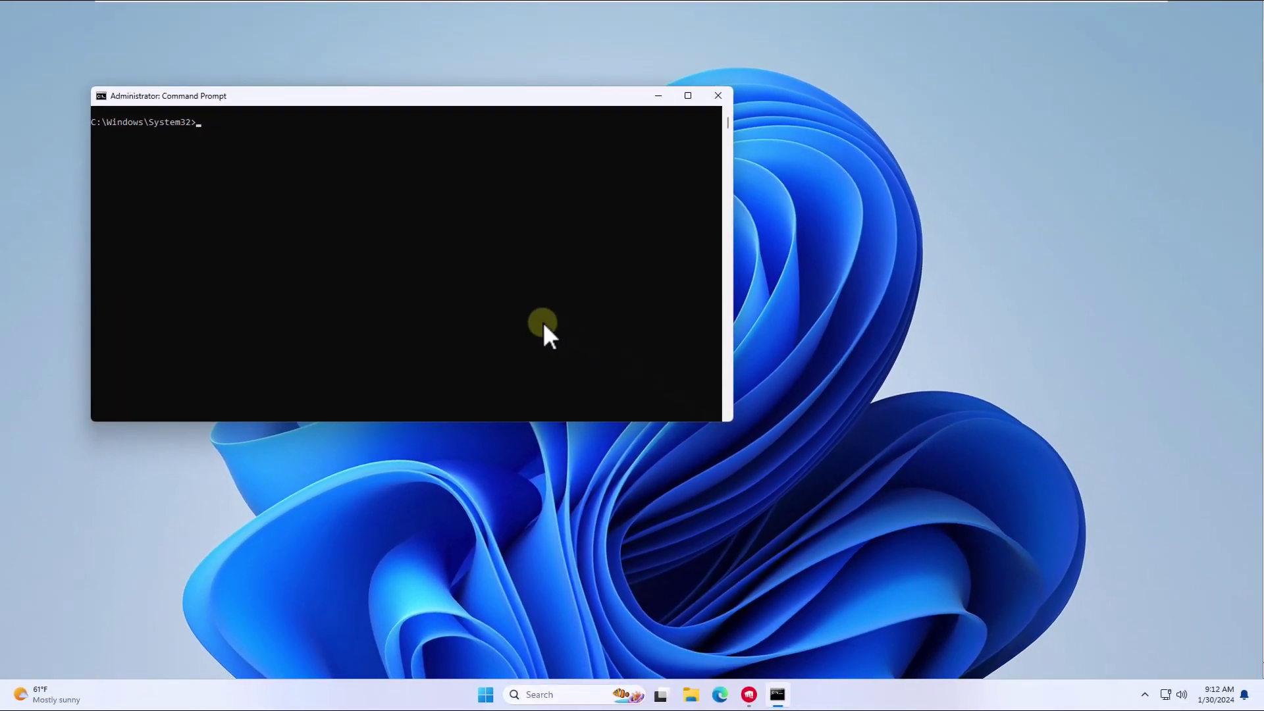
{"action": "type", "text": "exit"}
{"action": "key", "text": "Return"}
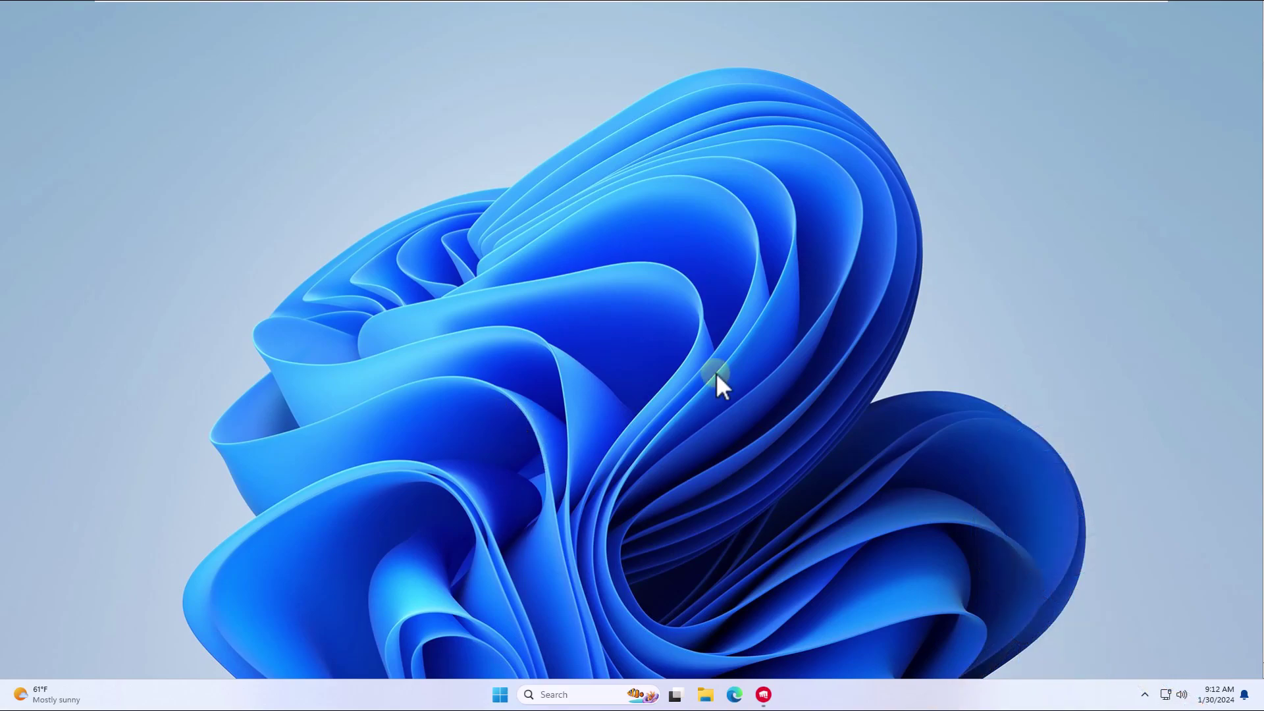
Open Device Manager via Win+X and right-click VMware SVGA 3D under Display adapters.
{"action": "key", "text": "super+x"}
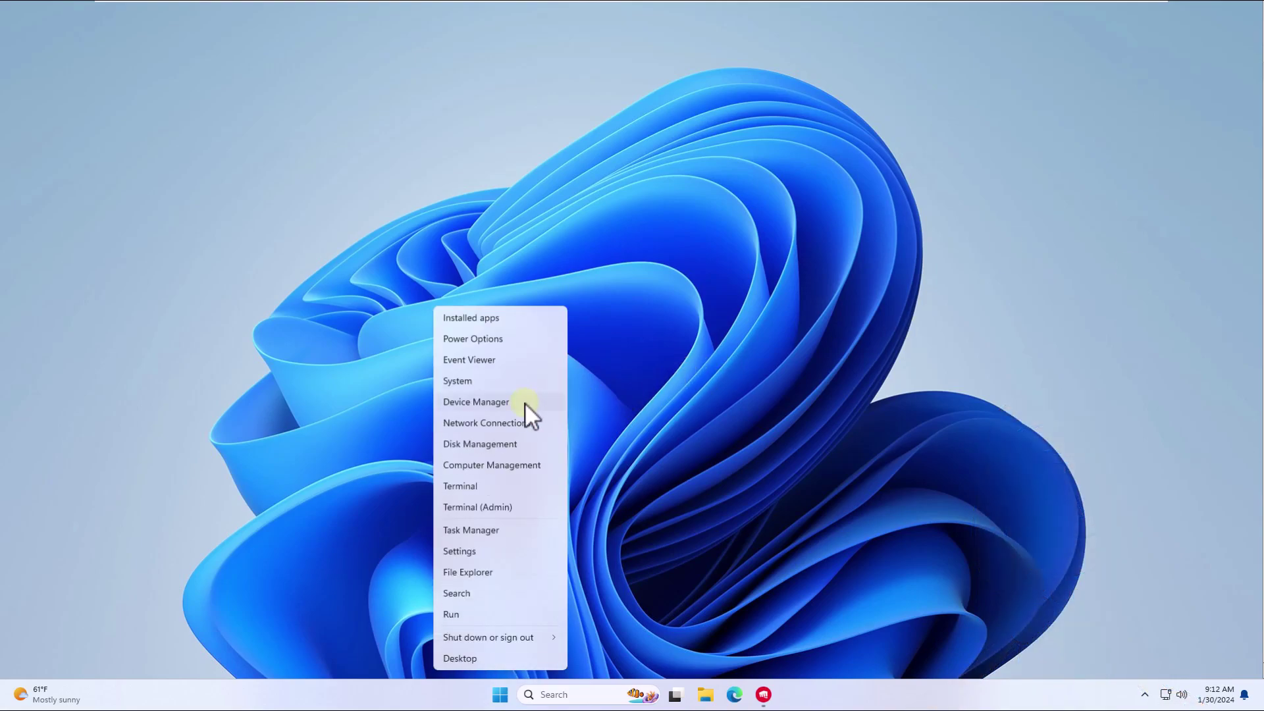
{"action": "left_click", "coordinate": [525, 401]}
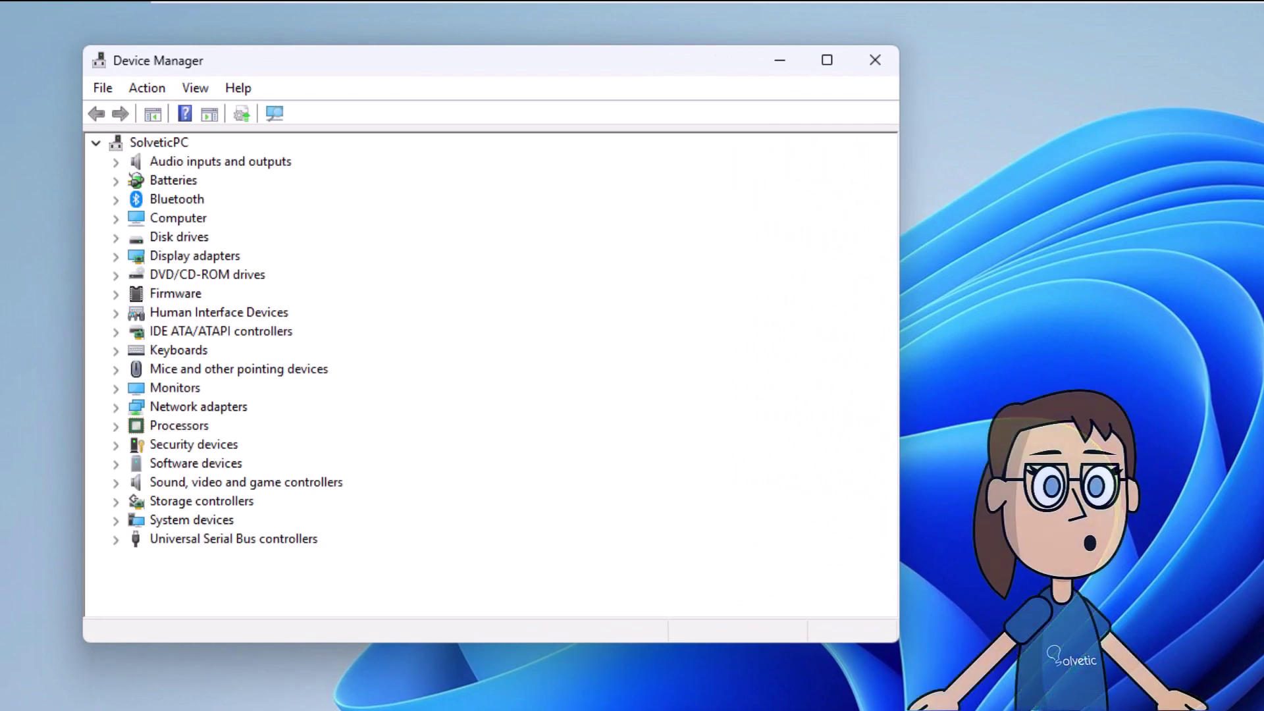
{"action": "left_click", "coordinate": [117, 256]}
{"action": "left_click", "coordinate": [197, 274]}
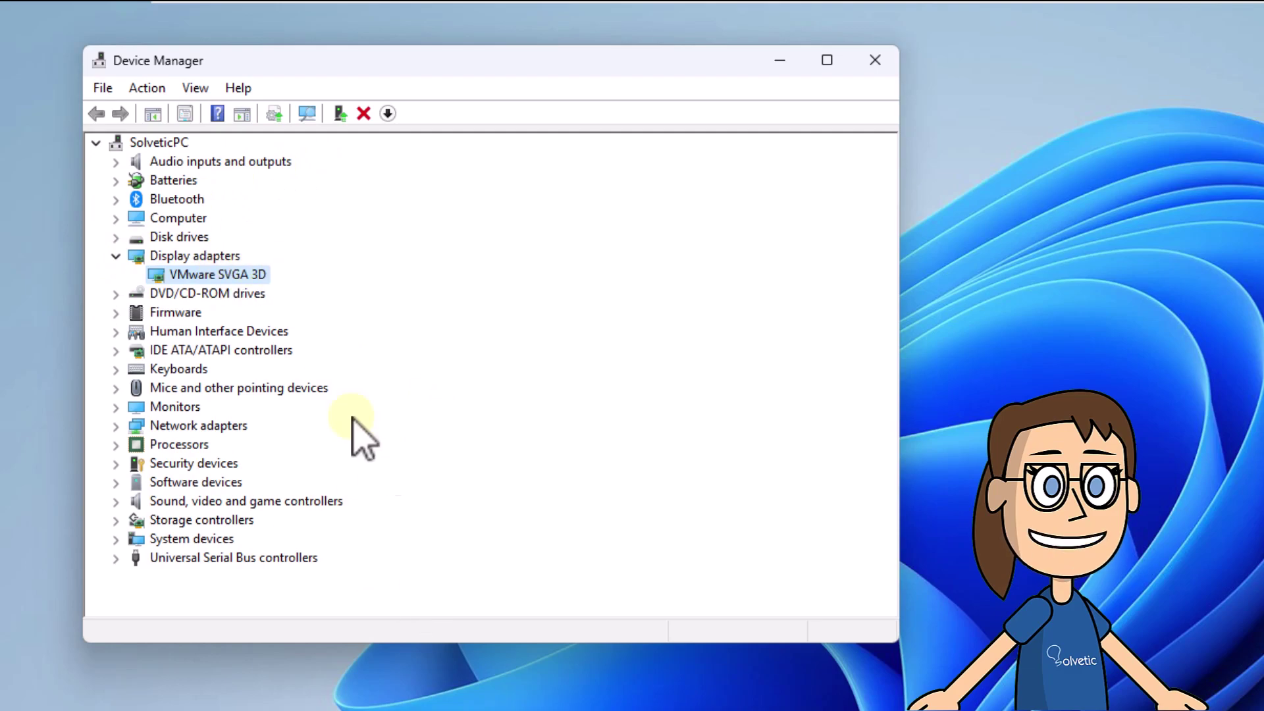
{"action": "right_click", "coordinate": [194, 279]}
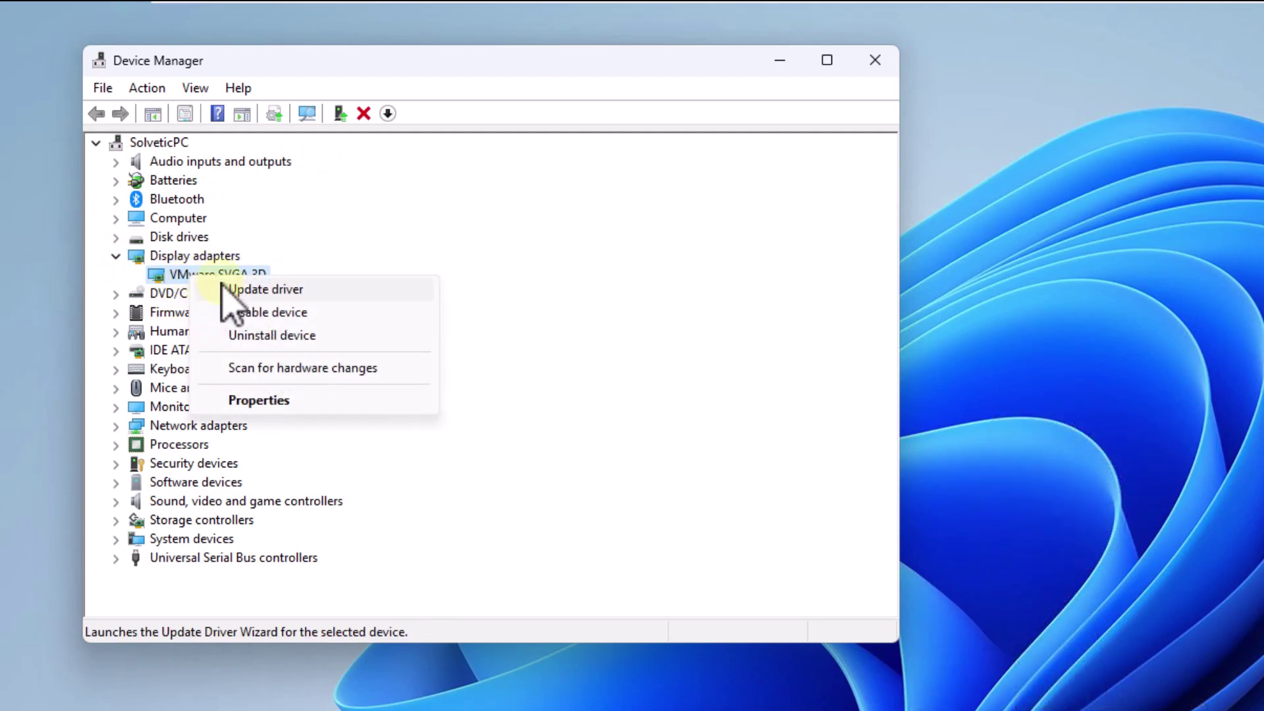
Search automatically for a VMware SVGA 3D driver, dismiss the result, and close Device Manager.
{"action": "left_click", "coordinate": [229, 292]}
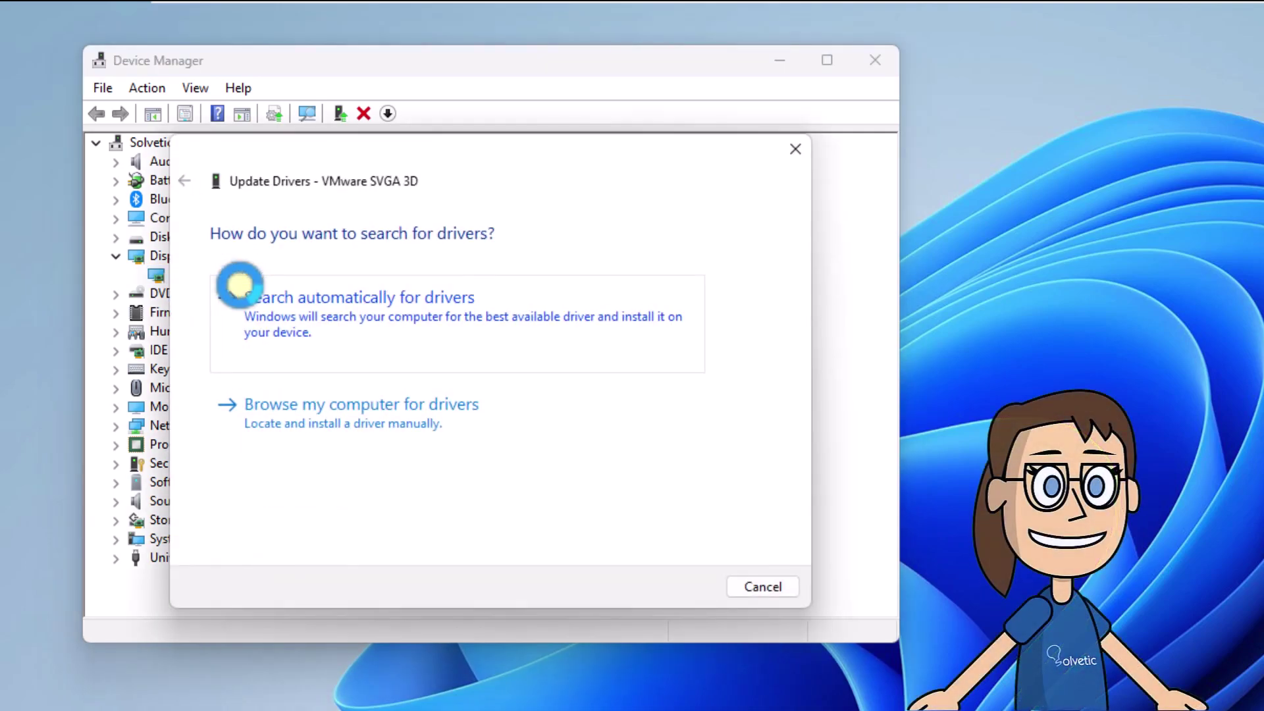
{"action": "left_click", "coordinate": [336, 328]}
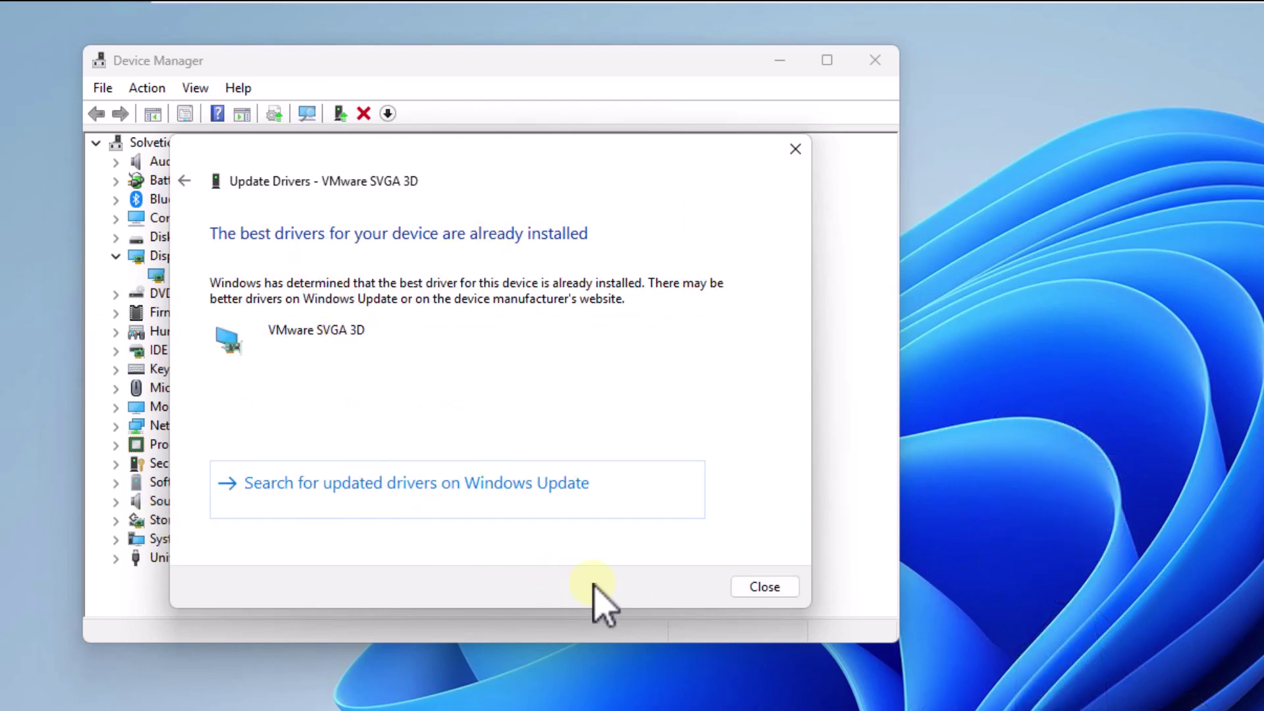
{"action": "left_click", "coordinate": [765, 588]}
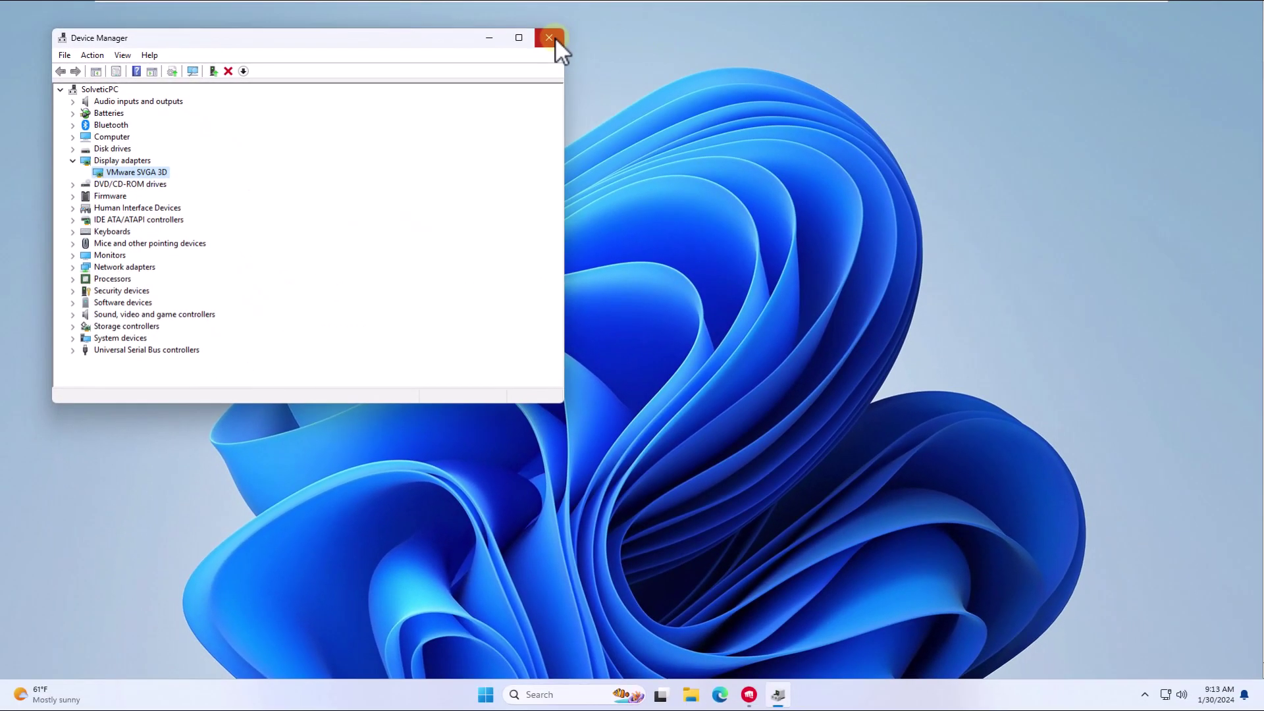
{"action": "left_click", "coordinate": [555, 37]}
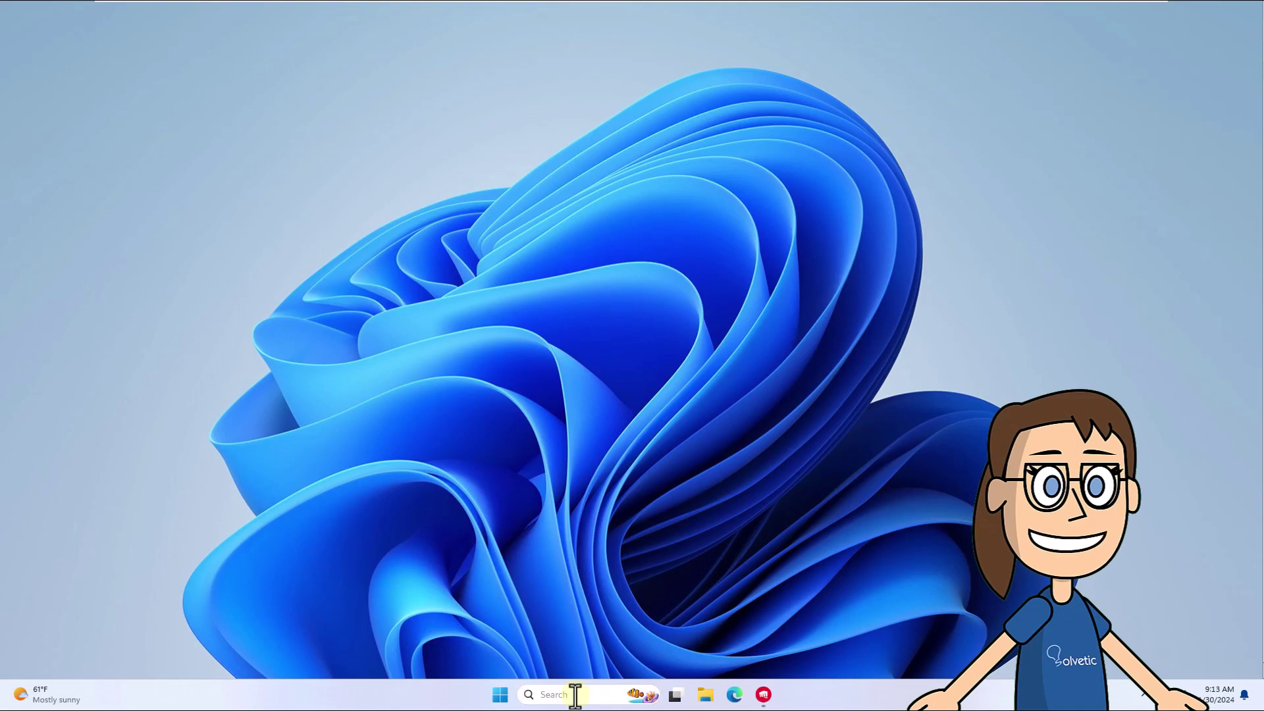
Search 'features' and open Turn Windows features on or off.
{"action": "left_click", "coordinate": [575, 695]}
{"action": "type", "text": "featu"}
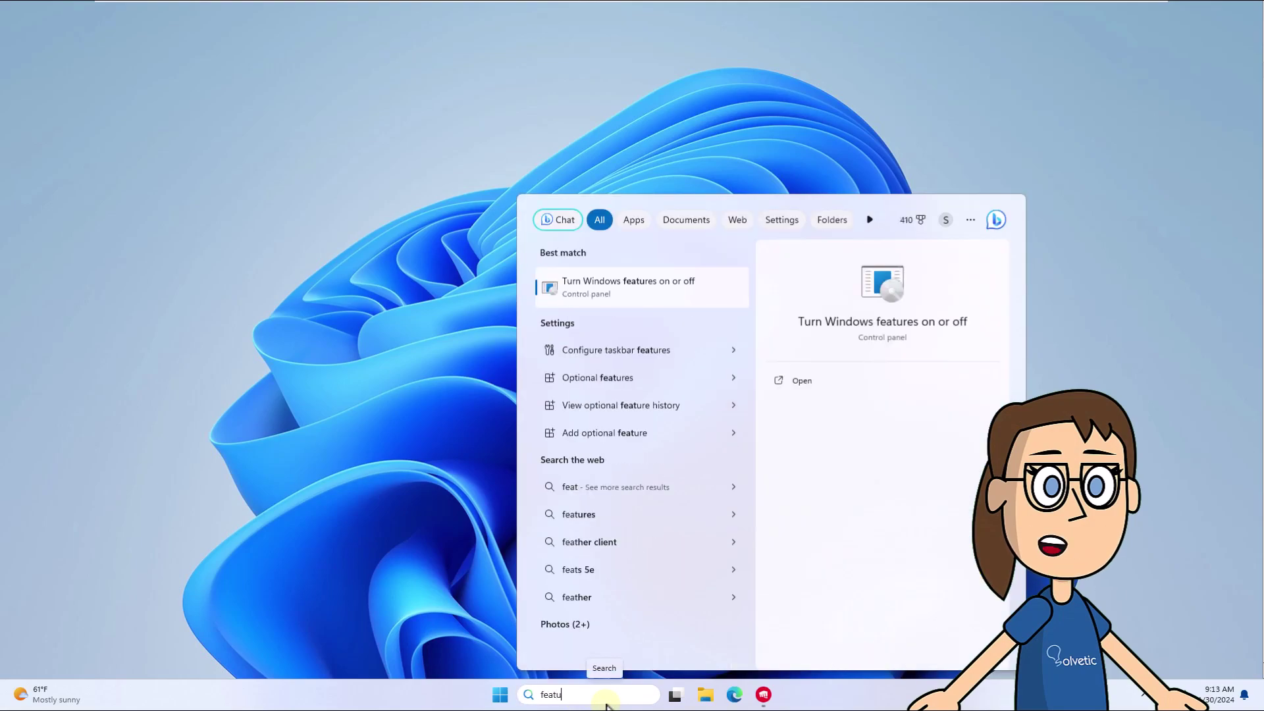
{"action": "type", "text": "res"}
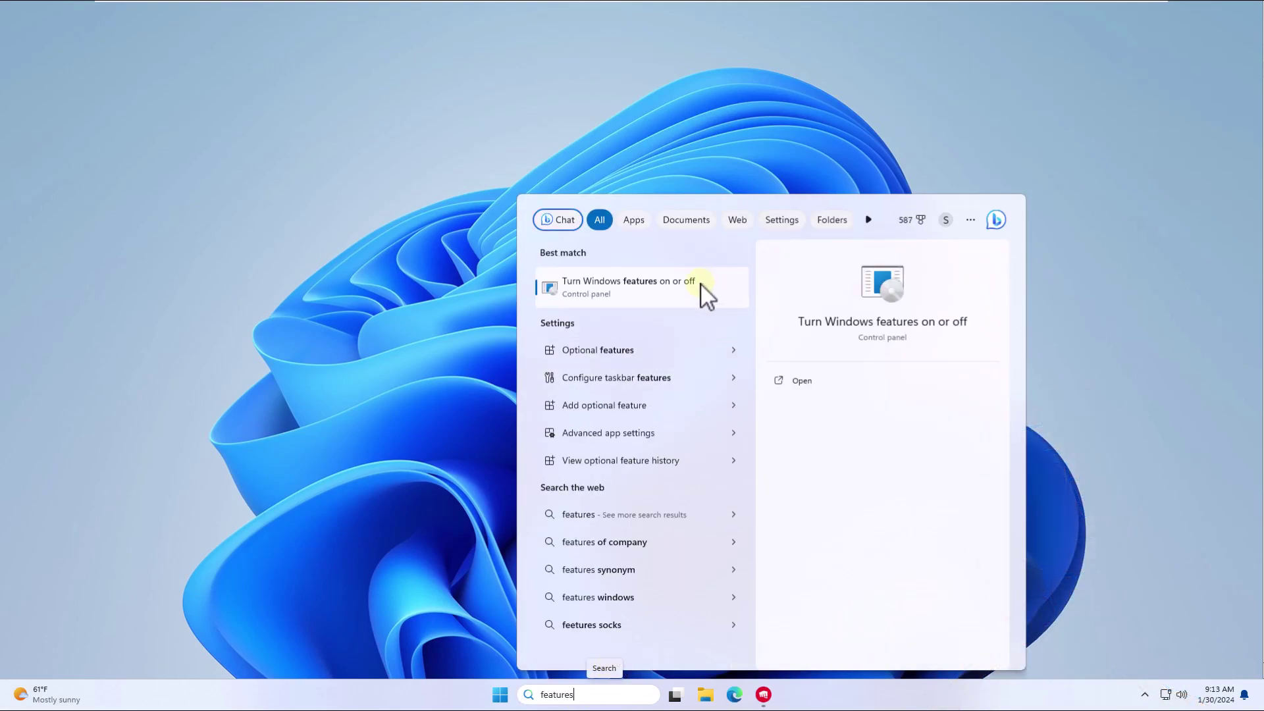
{"action": "left_click", "coordinate": [699, 289]}
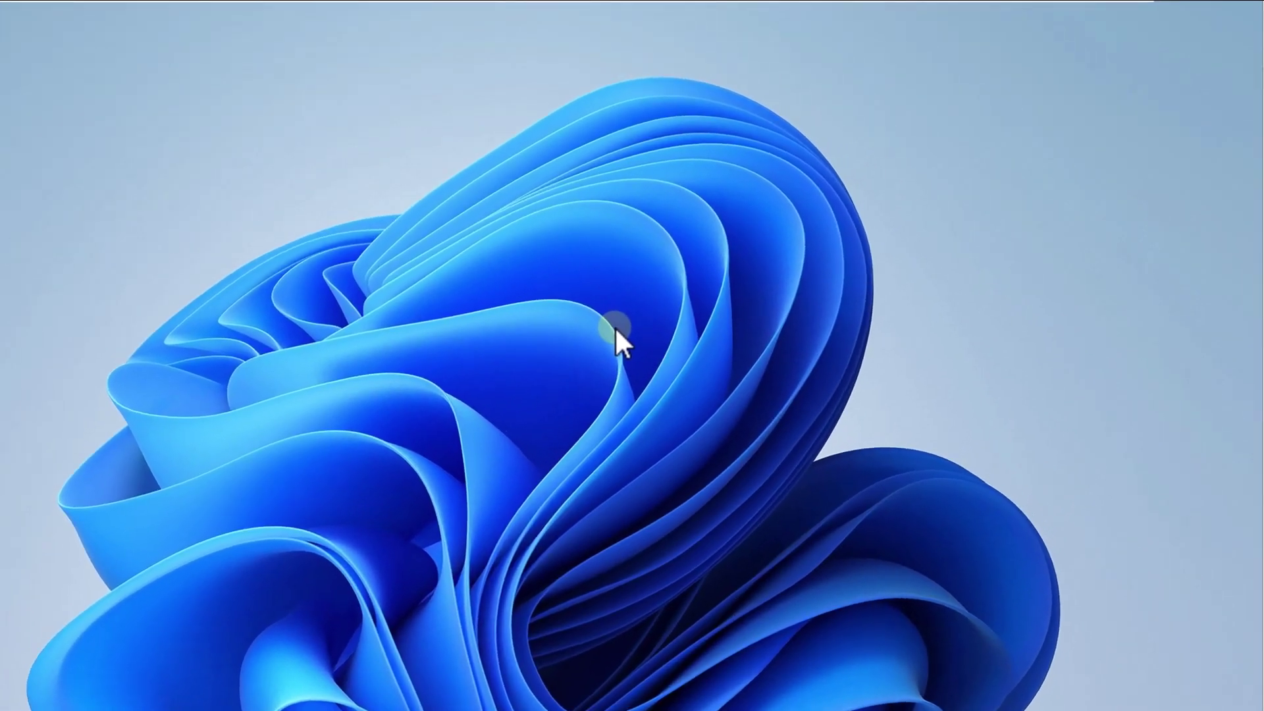
{"action": "scroll", "coordinate": [378, 455], "scroll_direction": "down", "scroll_amount": 3}
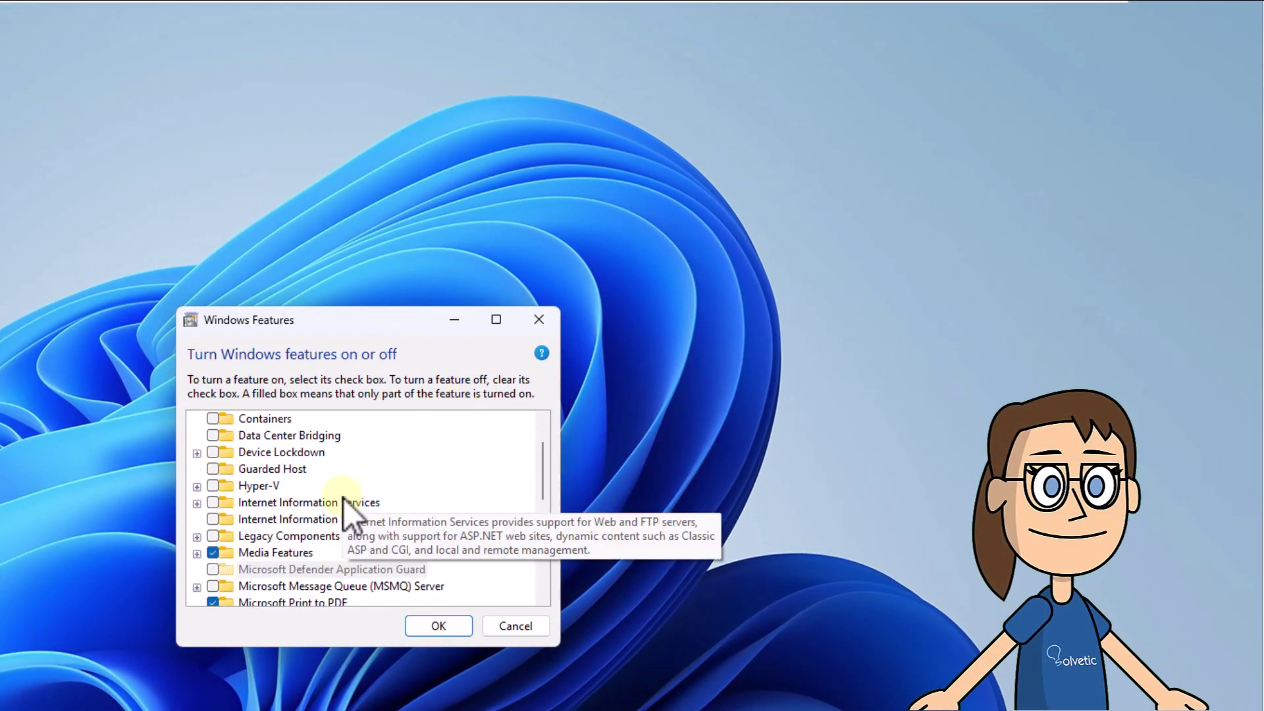
{"action": "scroll", "coordinate": [344, 499], "scroll_direction": "down", "scroll_amount": 3}
{"action": "scroll", "coordinate": [343, 545], "scroll_direction": "down", "scroll_amount": 2}
{"action": "scroll", "coordinate": [343, 545], "scroll_direction": "down", "scroll_amount": 1}
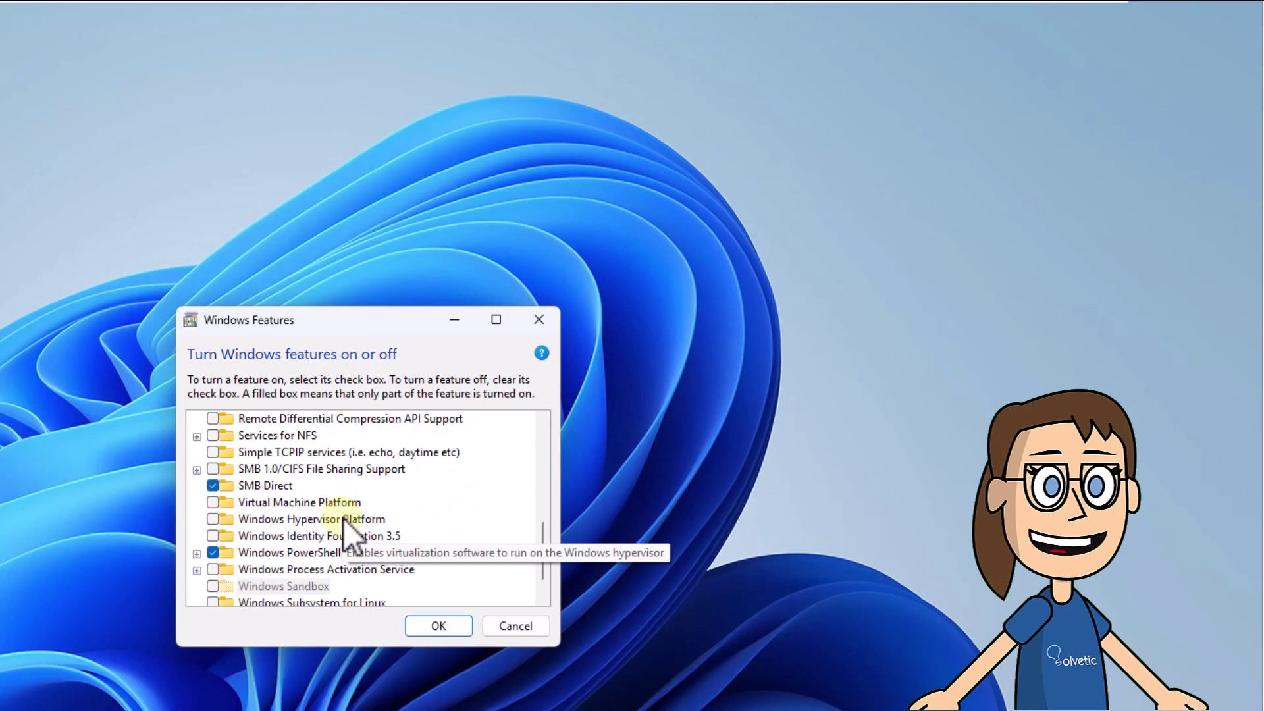
Uncheck Windows Hypervisor Platform and confirm with OK.
{"action": "left_click", "coordinate": [296, 519]}
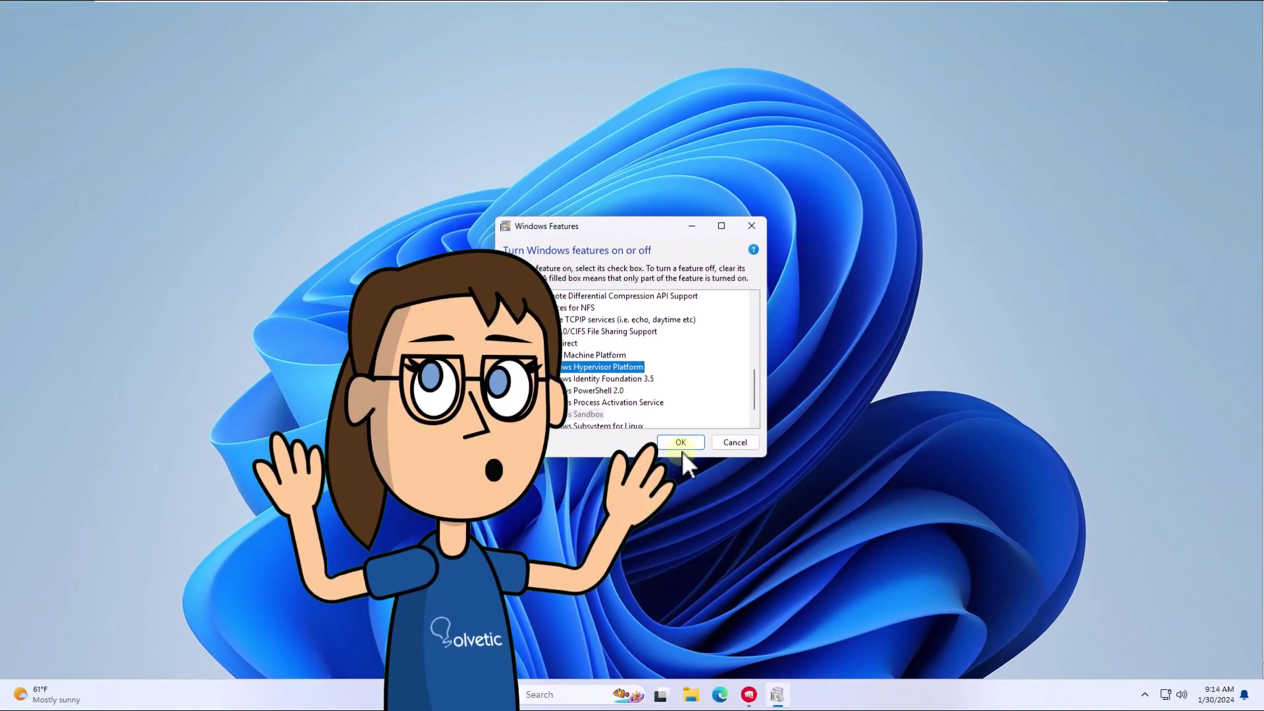
{"action": "left_click", "coordinate": [681, 442]}
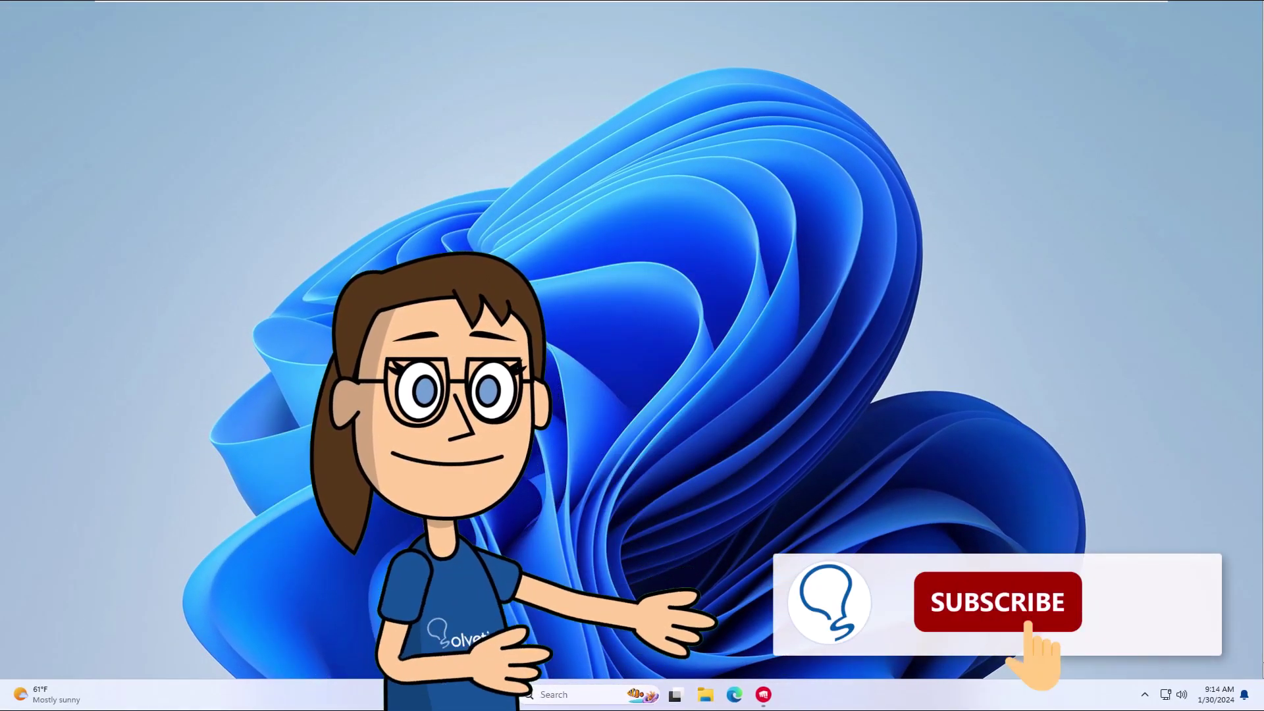